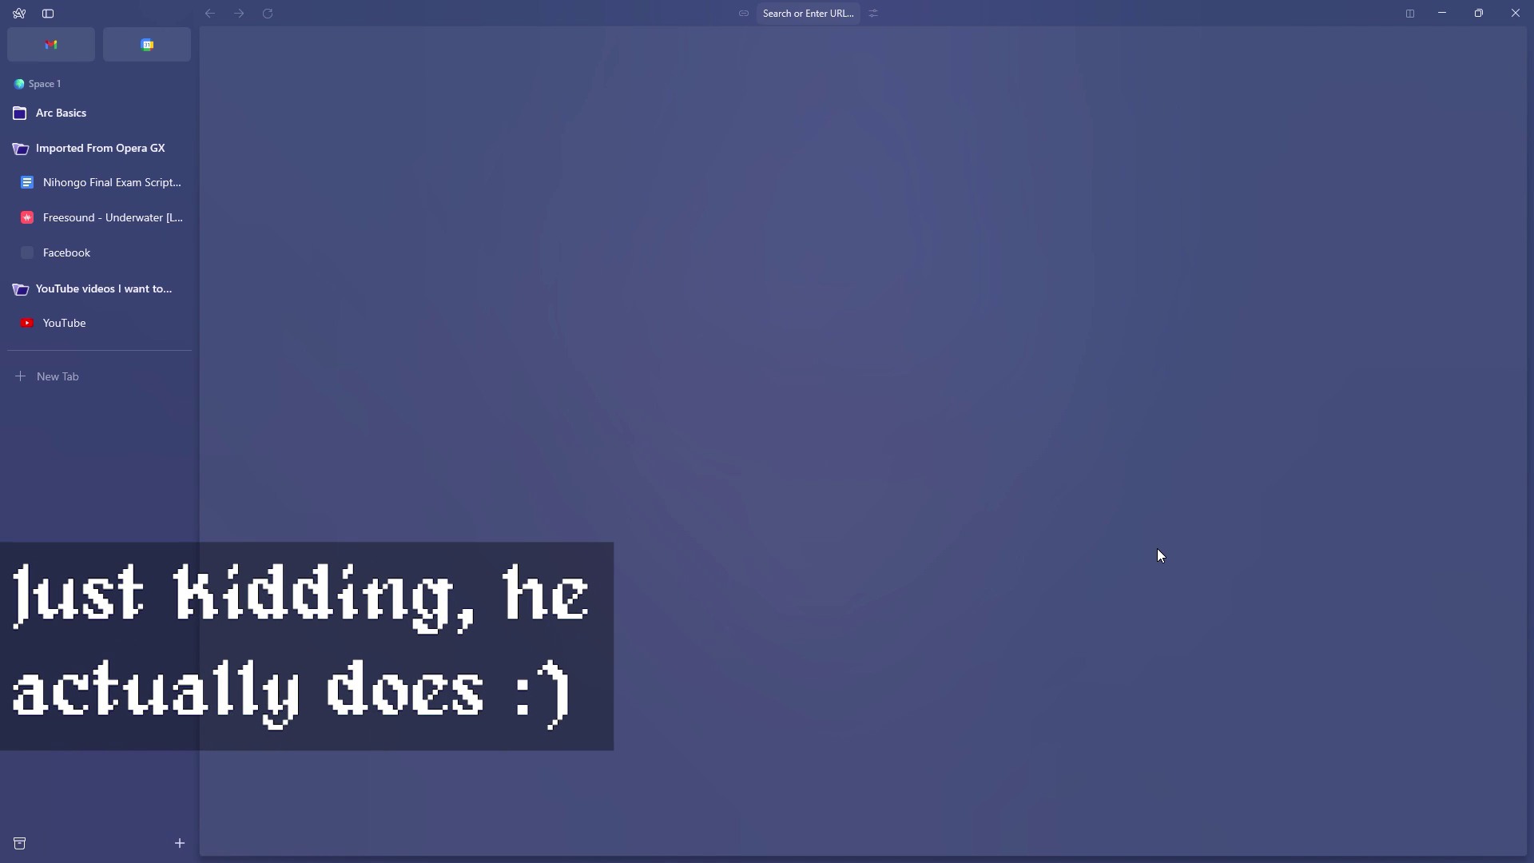
Open the HLTV website at hltv.org and accept all of its cookies.
click(801, 13)
text(hltv.)
click(501, 433)
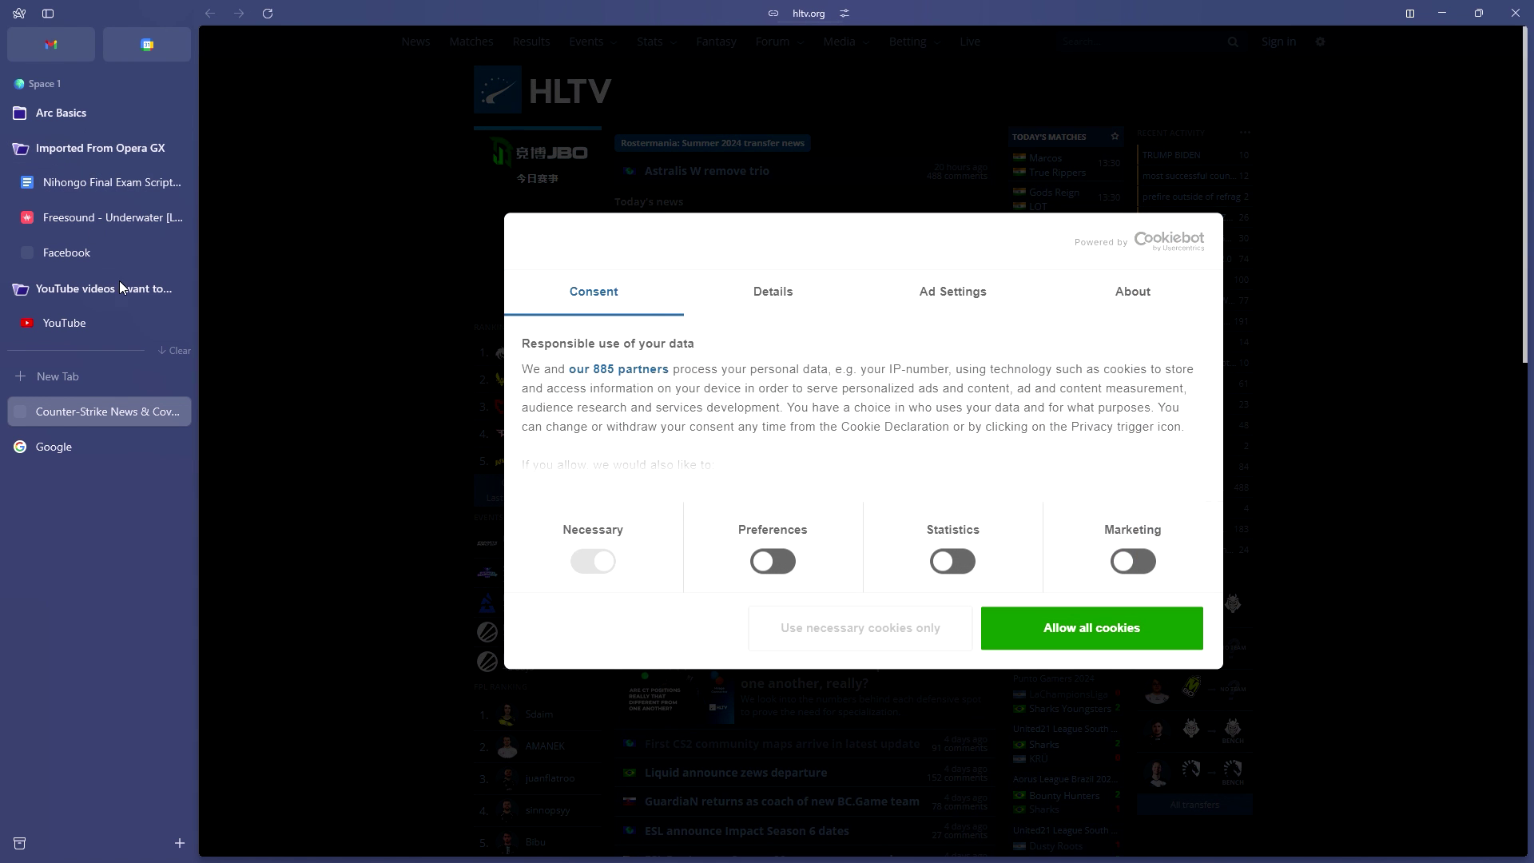
click(1054, 639)
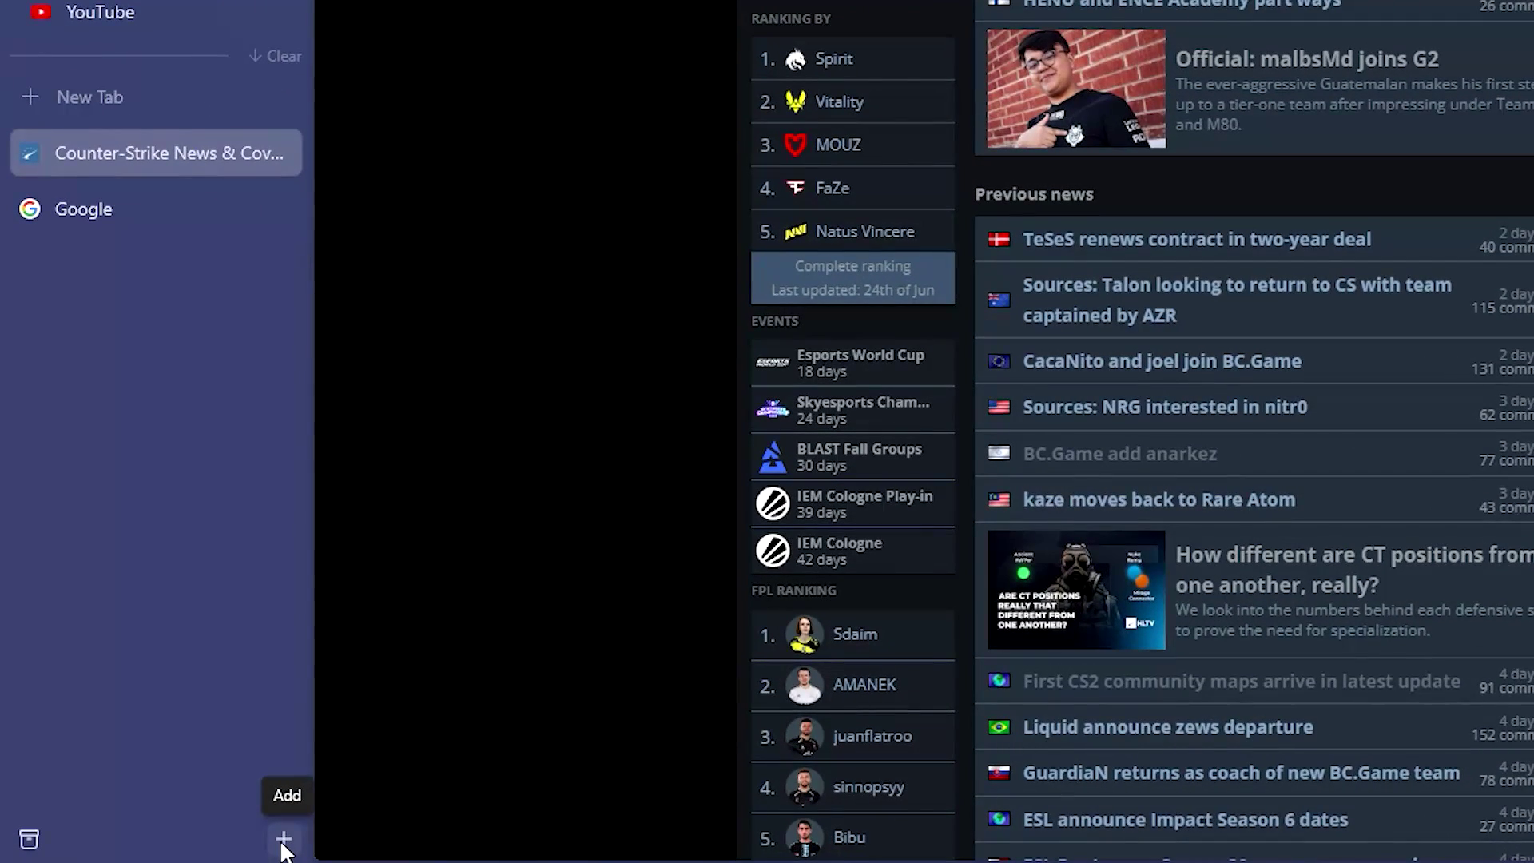
Start creating a new space and name it Entertainment.
click(180, 845)
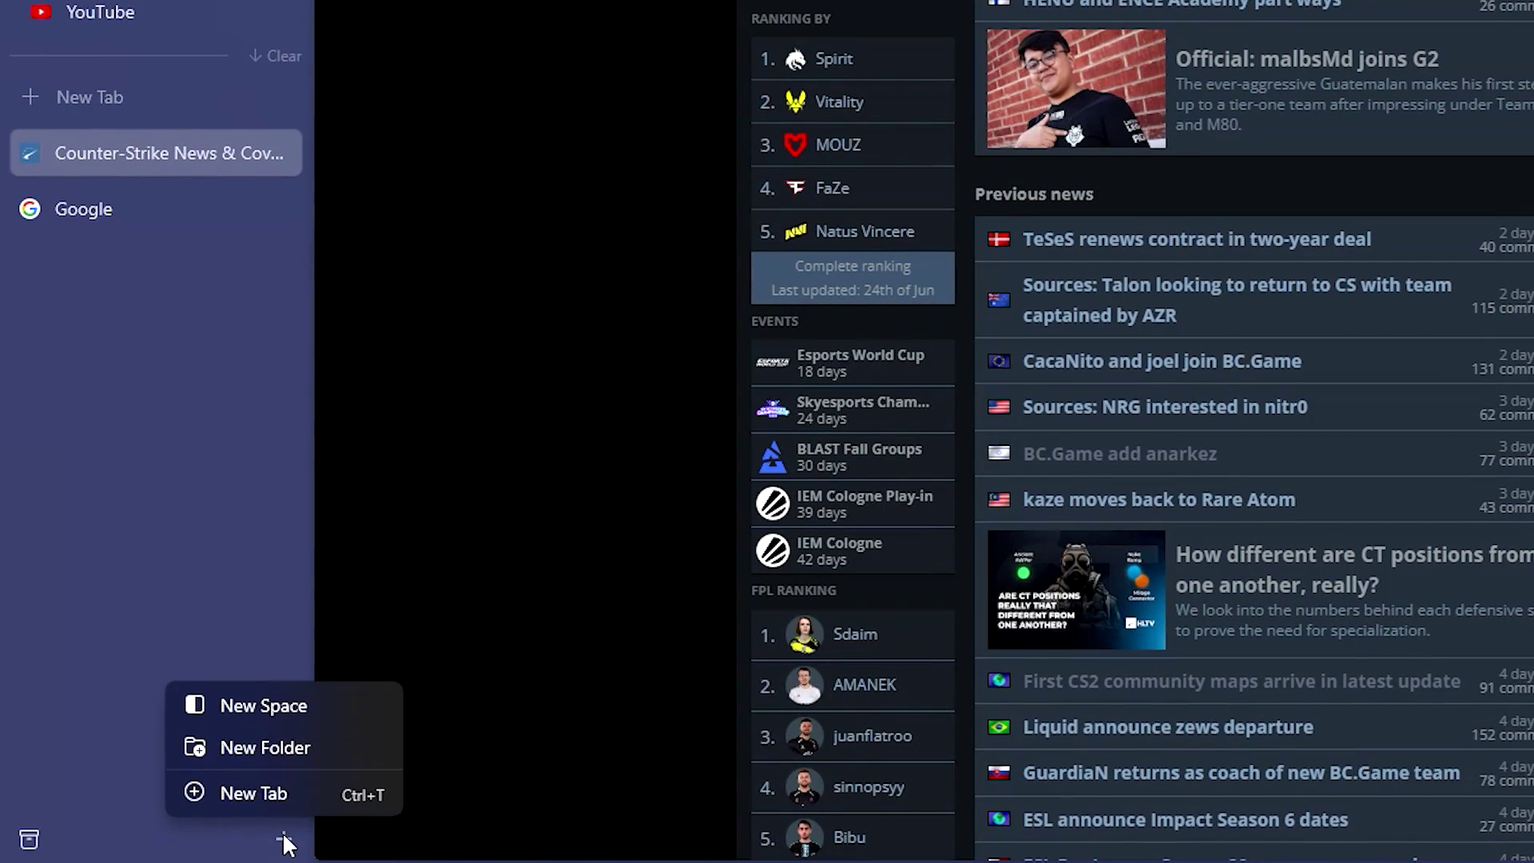
click(274, 706)
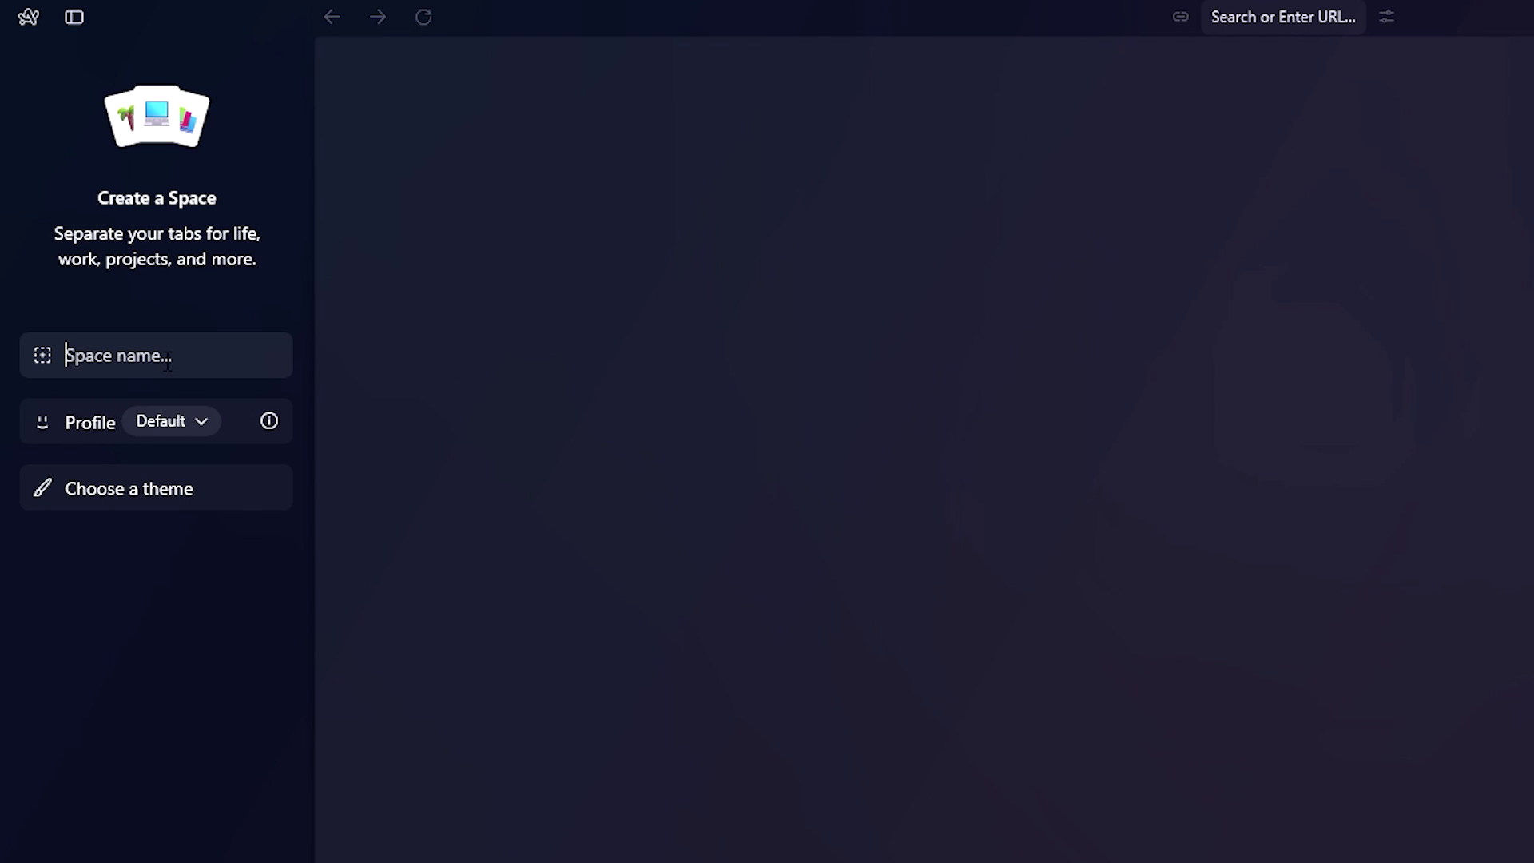
text(Entertainment)
Give the new space a light, pale yellow theme at the lowest intensity and create the space.
click(186, 494)
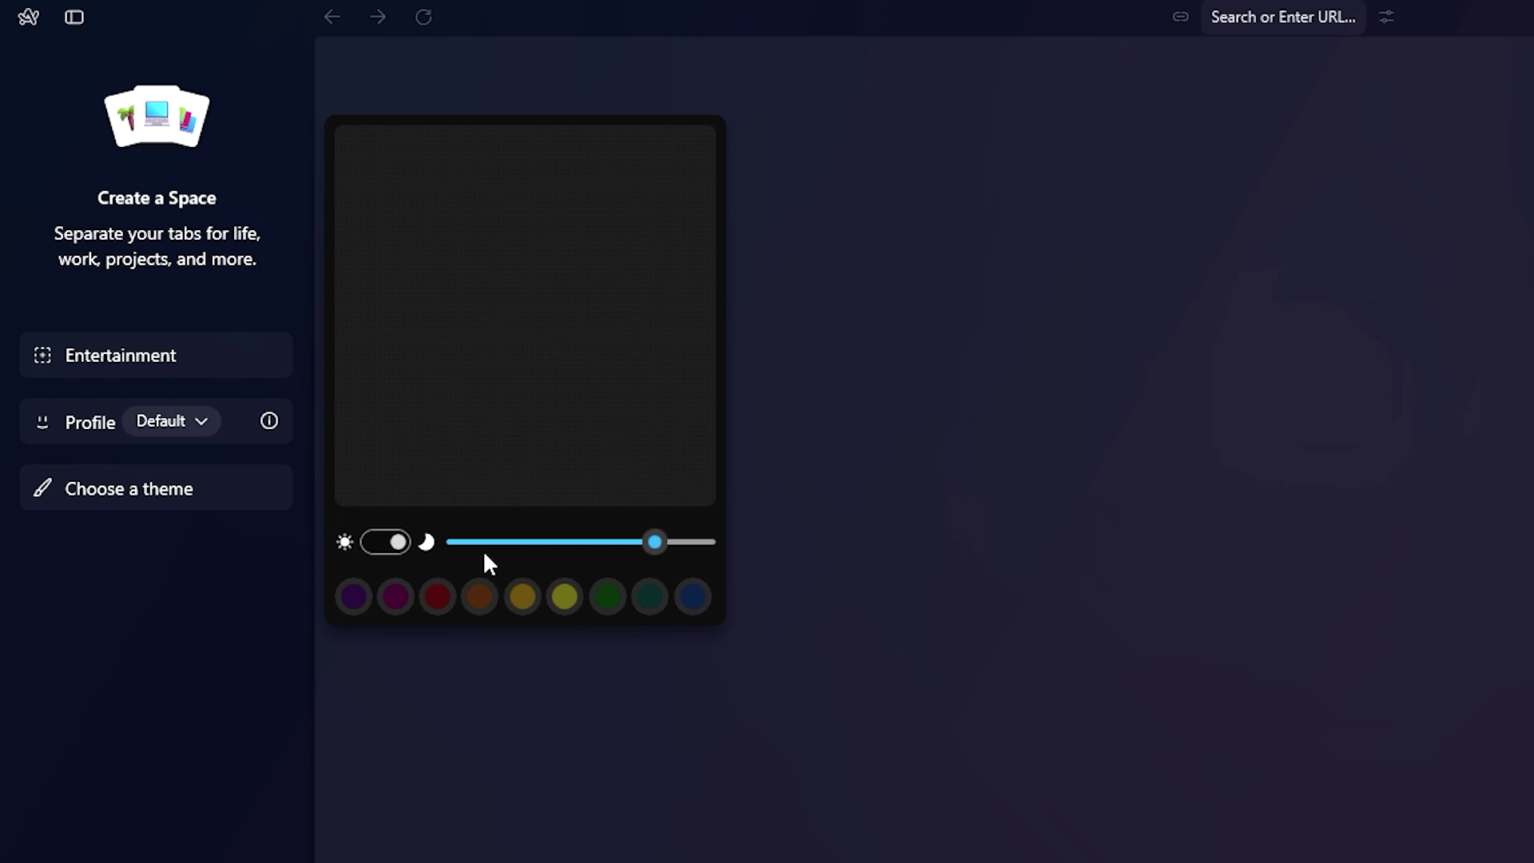
click(559, 543)
click(480, 596)
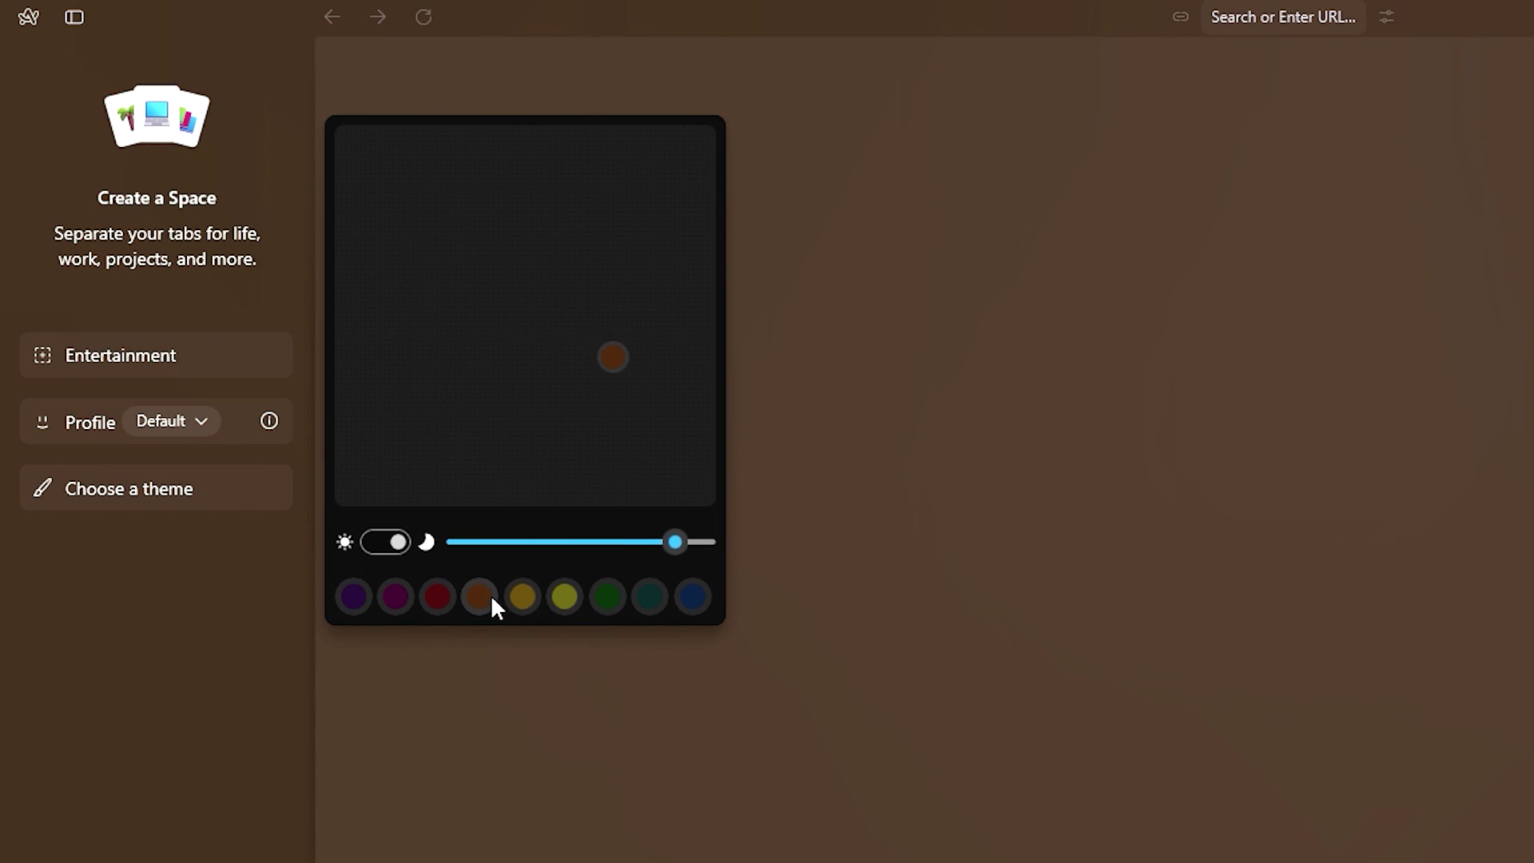
click(559, 597)
drag(614, 545, 442, 565)
click(385, 541)
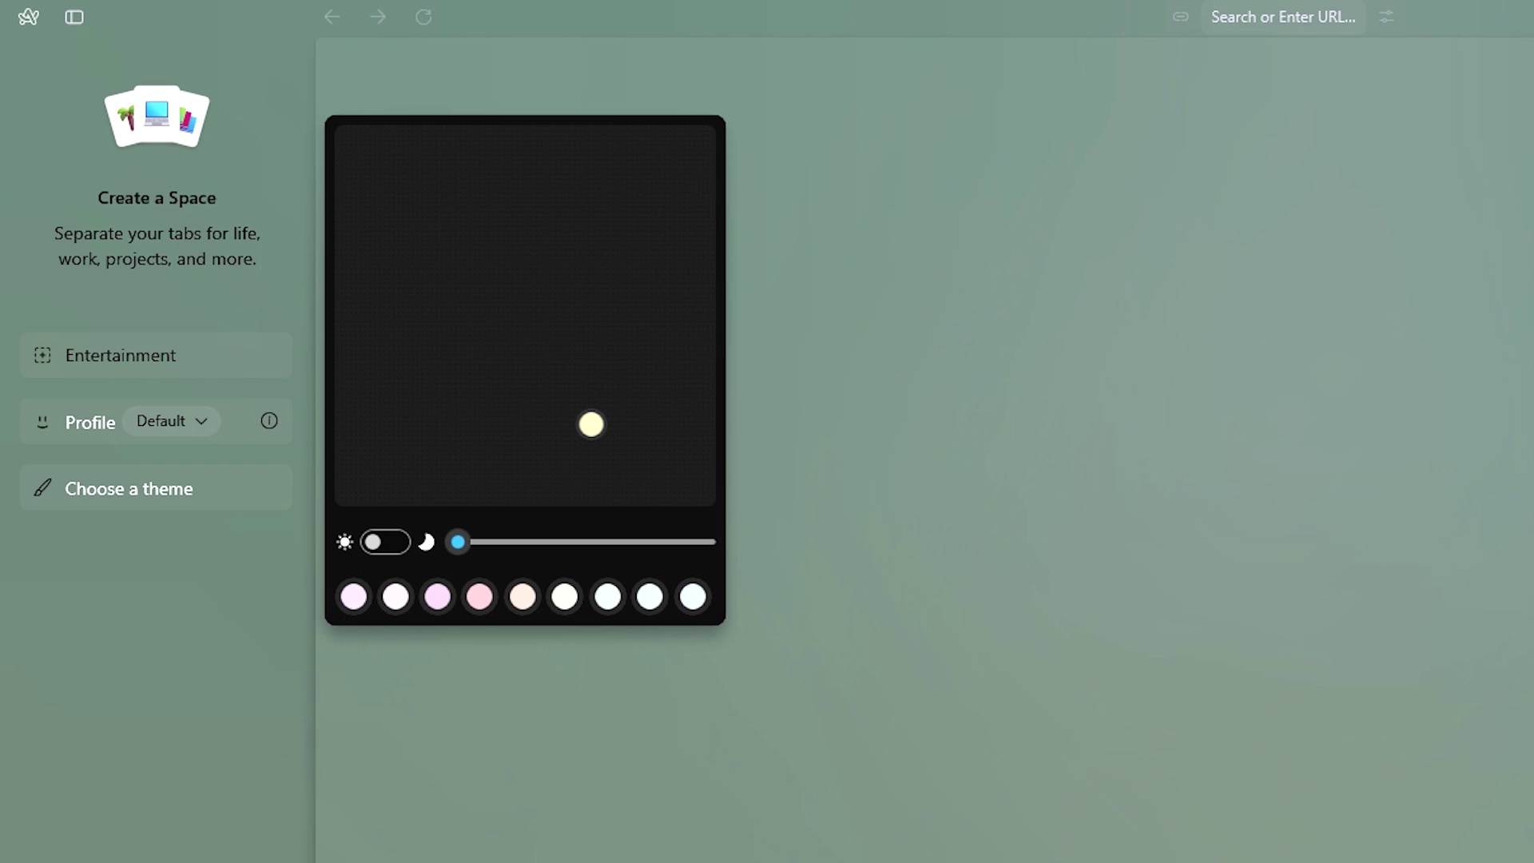
key(Escape)
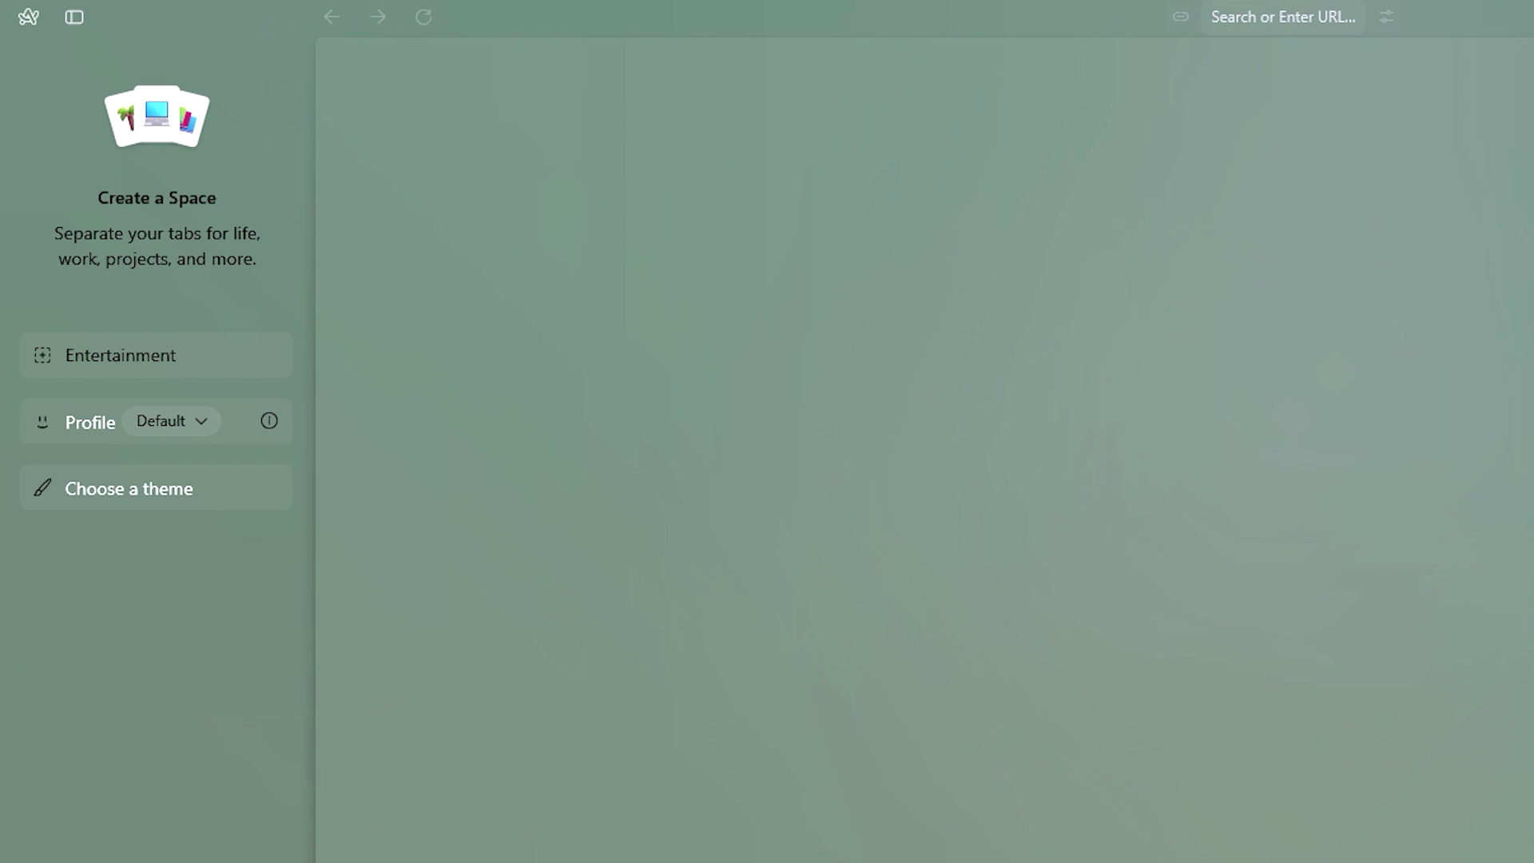
key(Return)
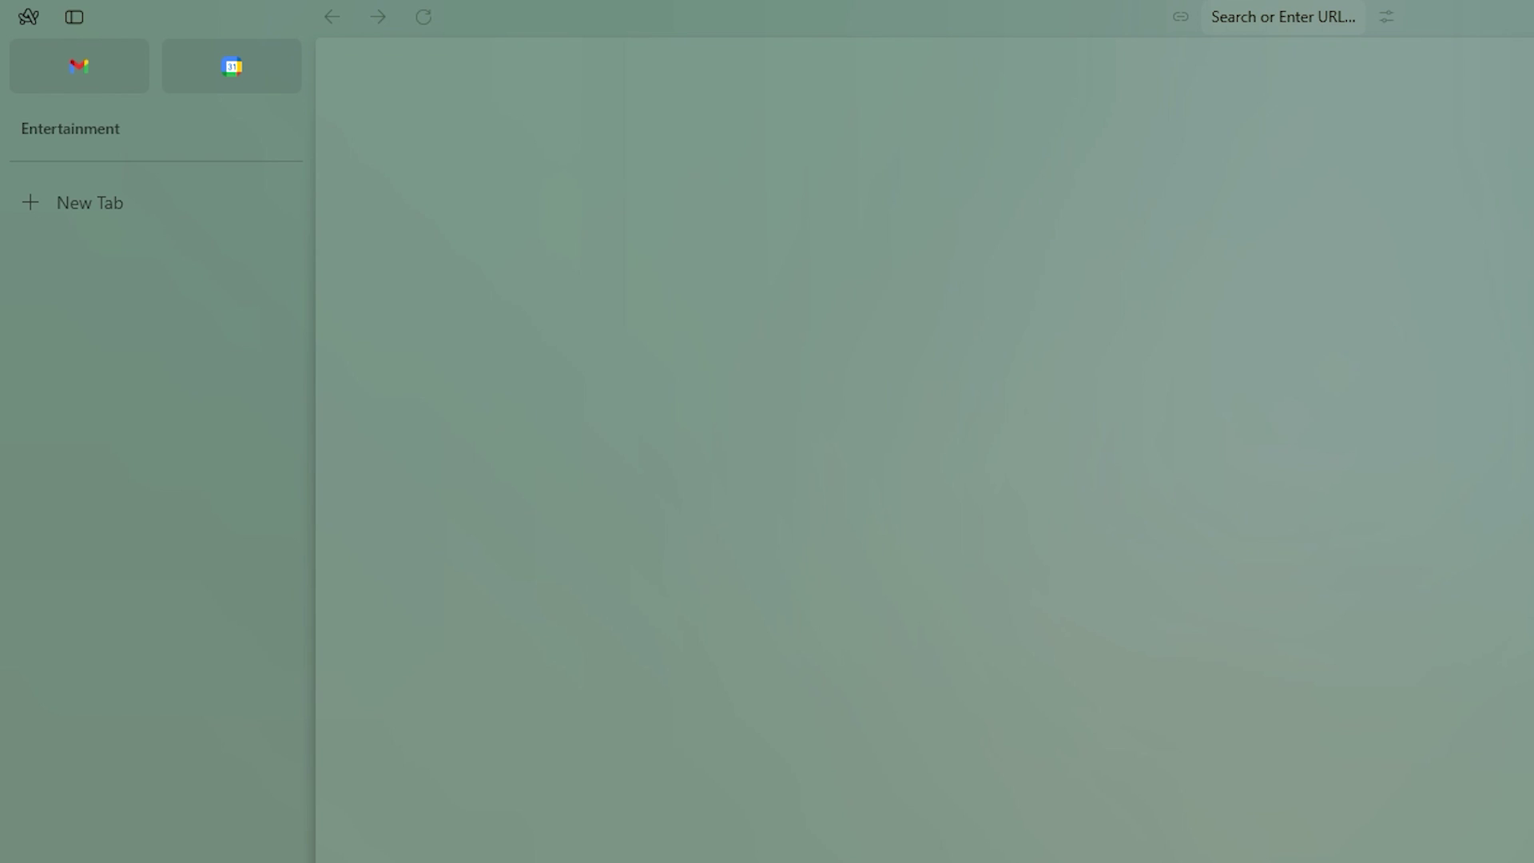
Switch to Space 1 and back to the Entertainment space, and load youtube.com there in a new tab.
key(ctrl+1)
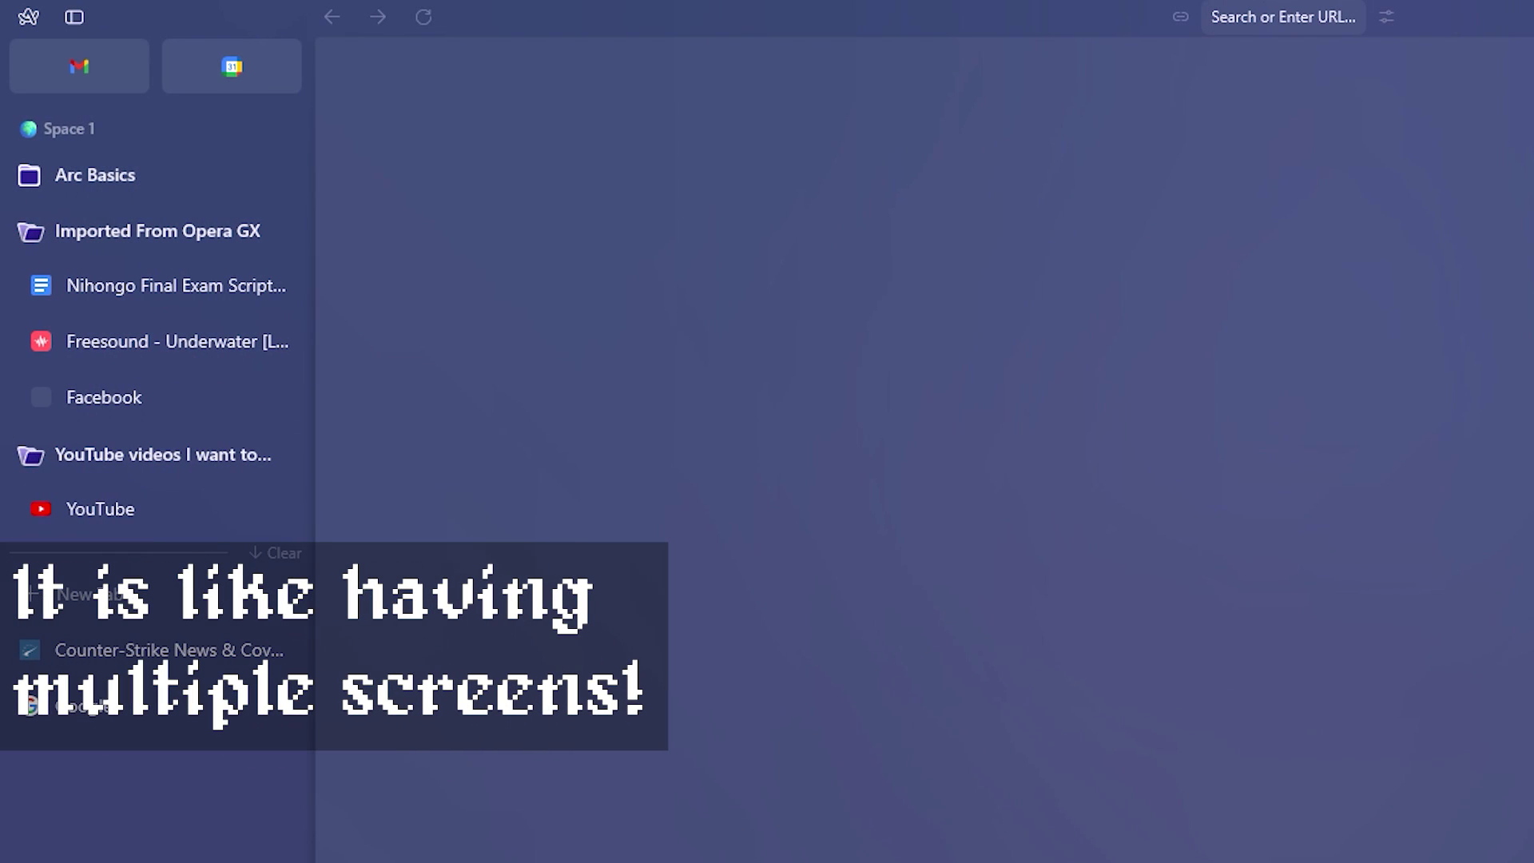
key(ctrl+2)
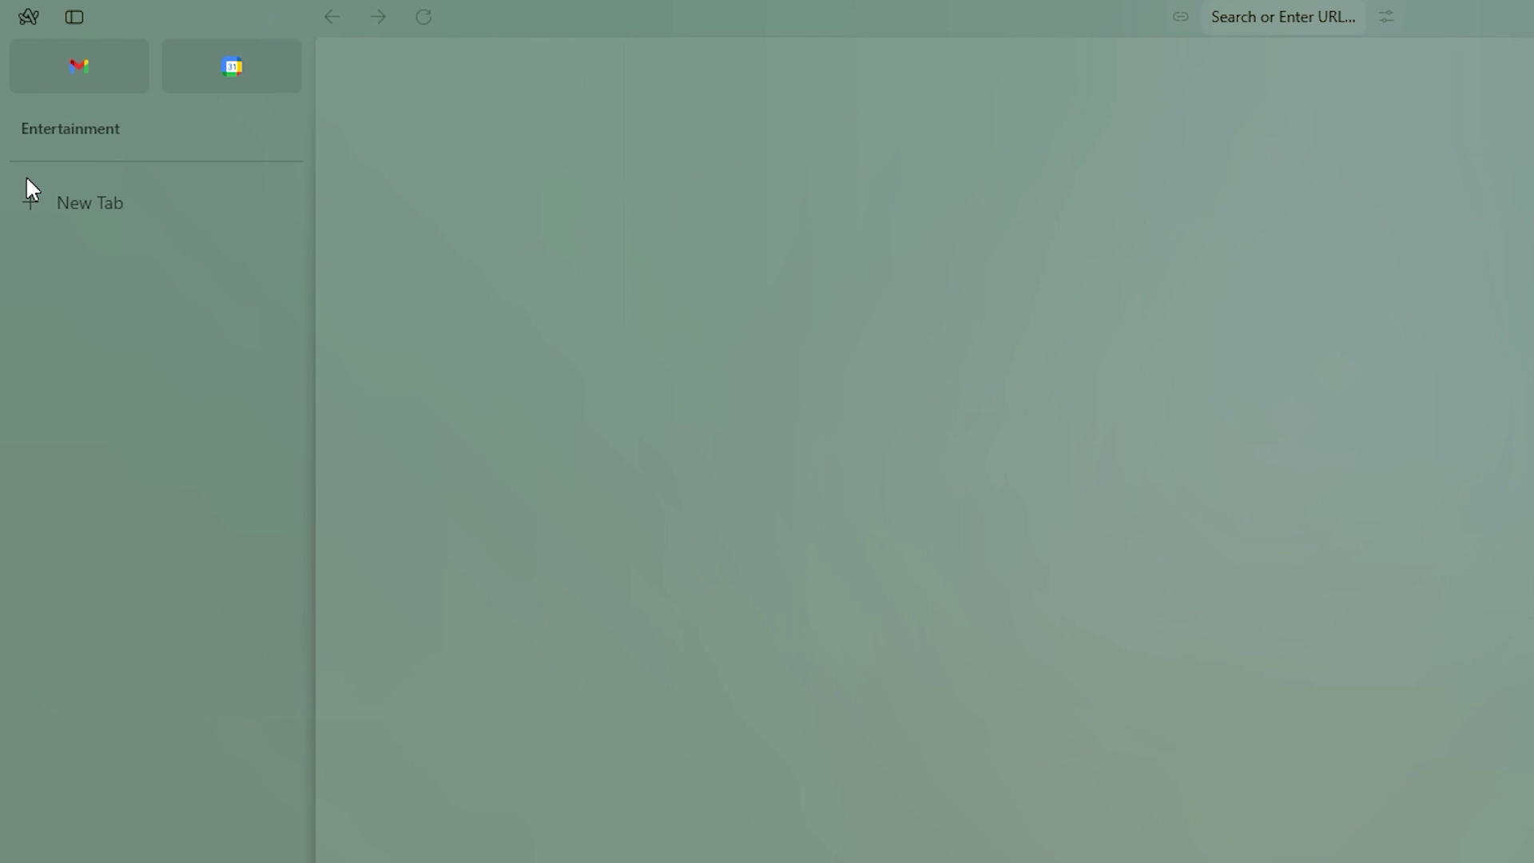
click(166, 213)
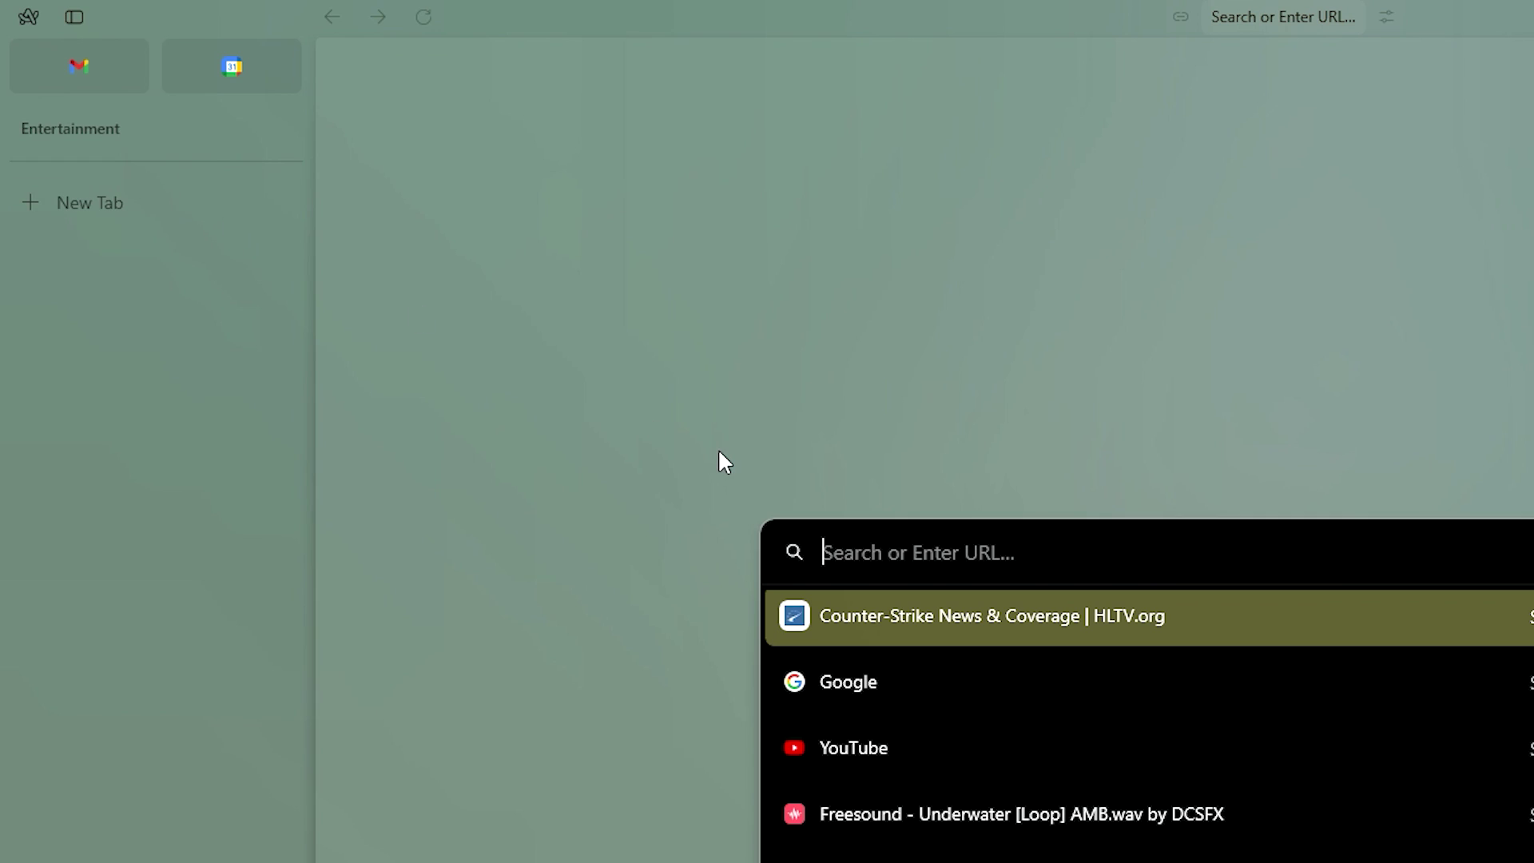
text(youtube.com)
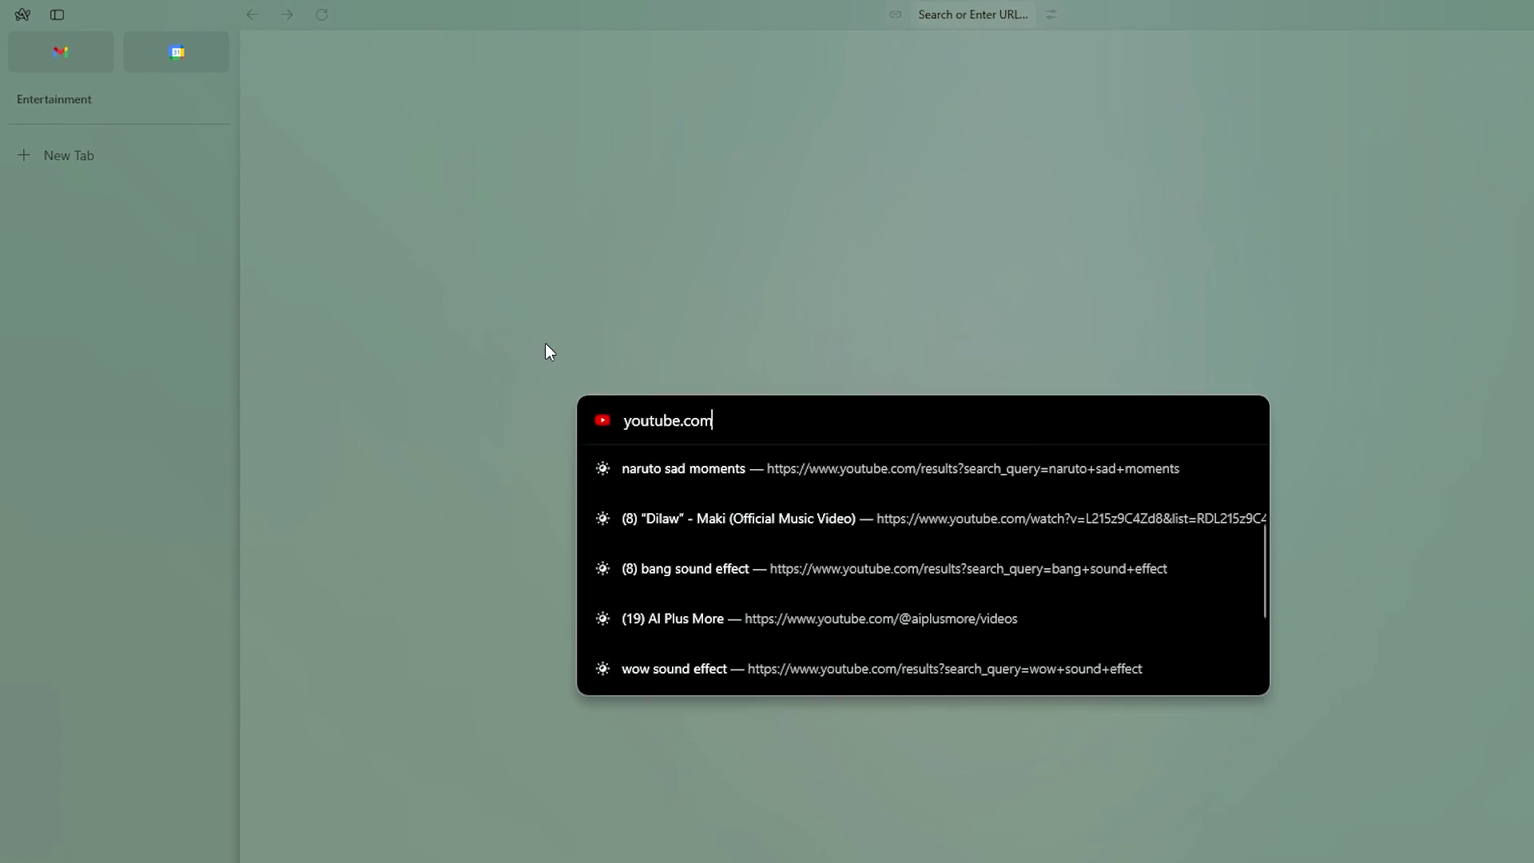
key(Return)
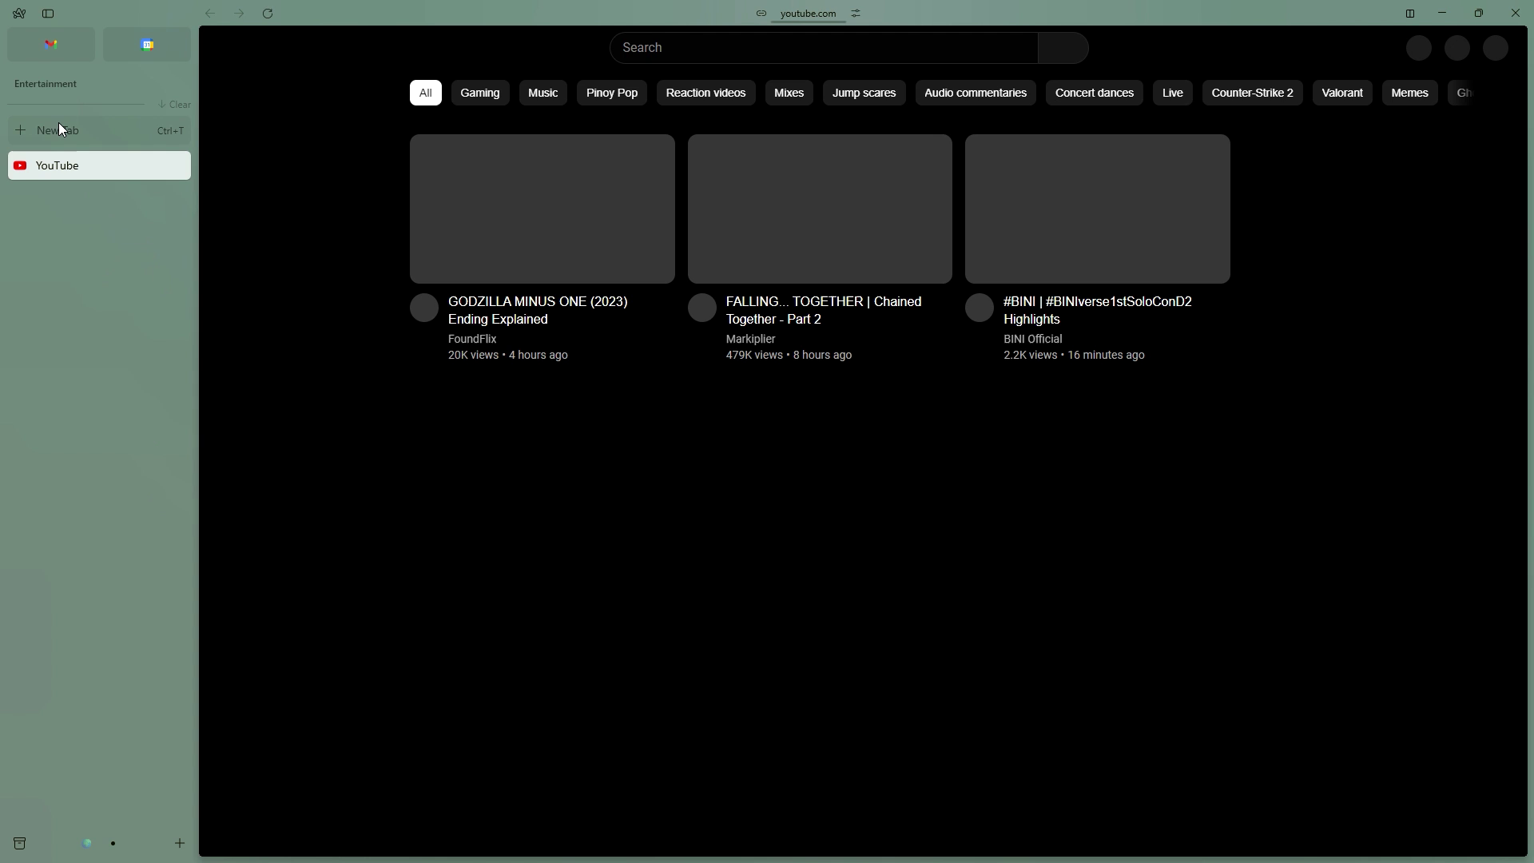
Load hltv.org in another new tab of the Entertainment space.
click(59, 128)
text(h)
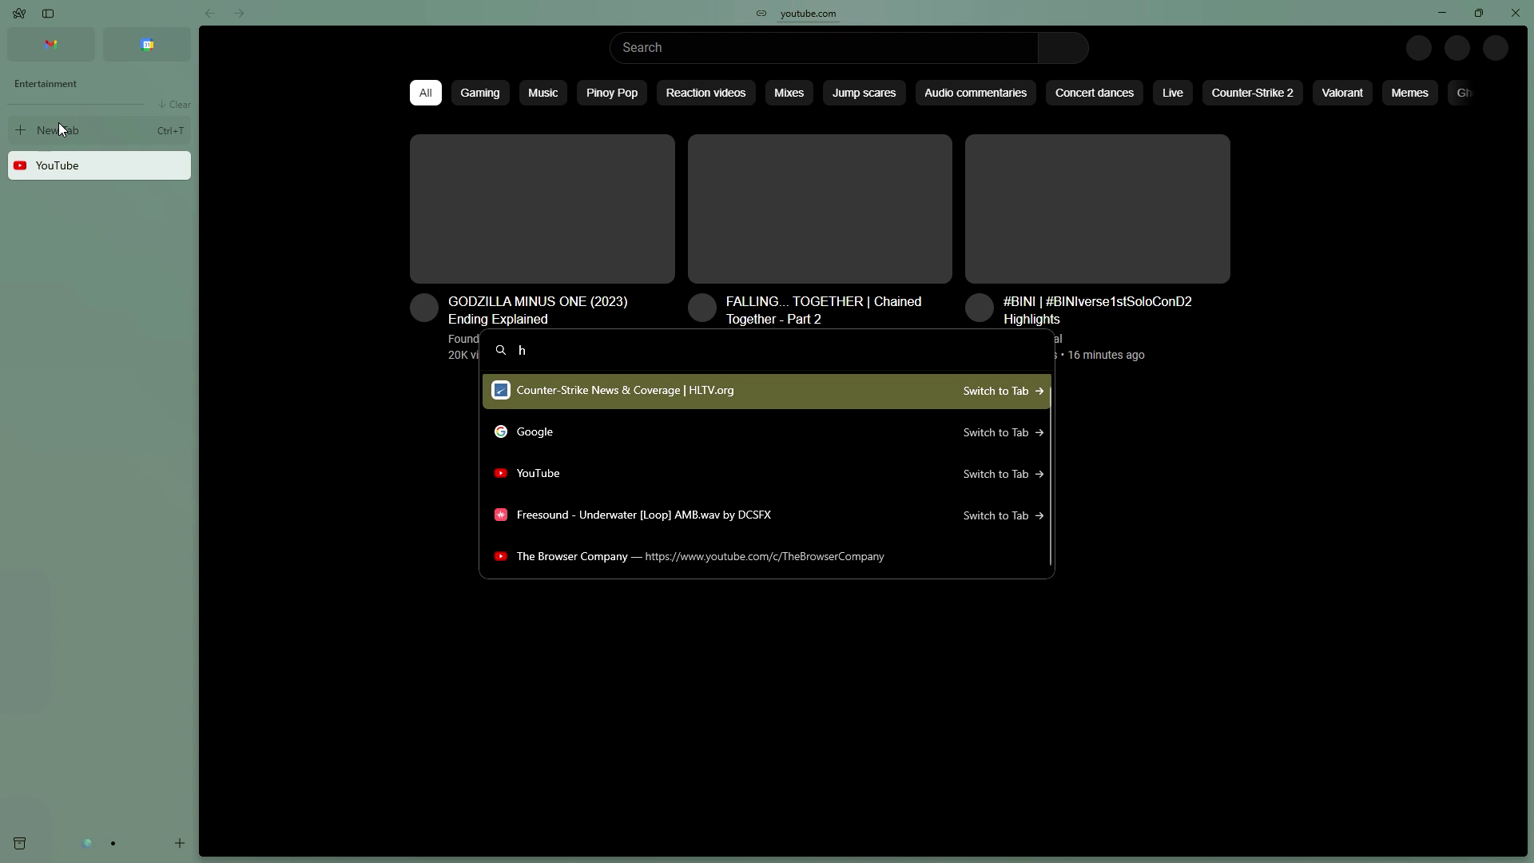
key(BackSpace)
text(hltv.org)
key(Return)
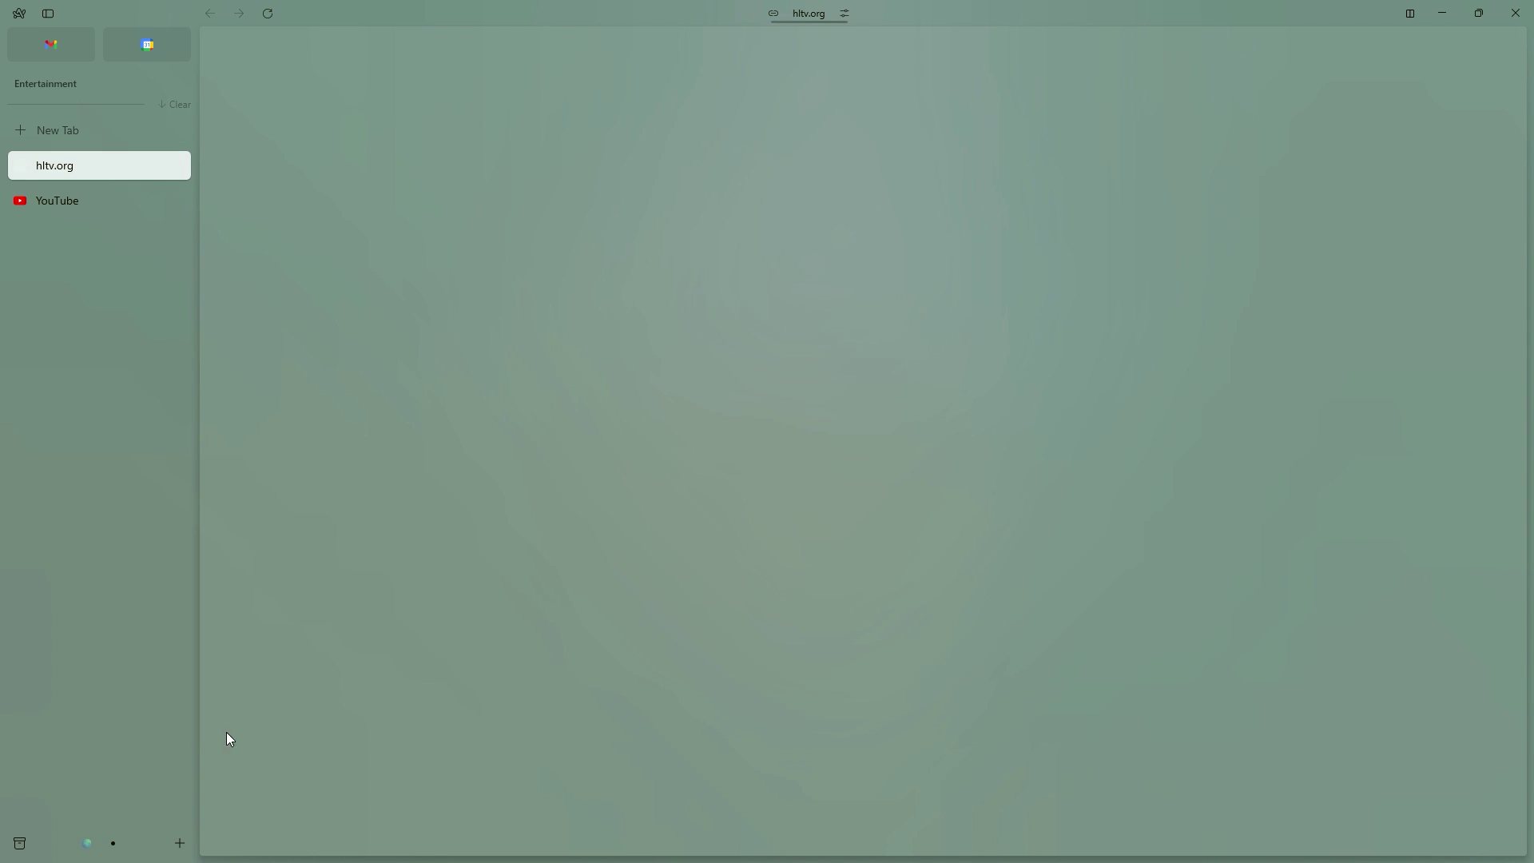
Create another space named Work related, keeping the default profile and theme.
click(181, 841)
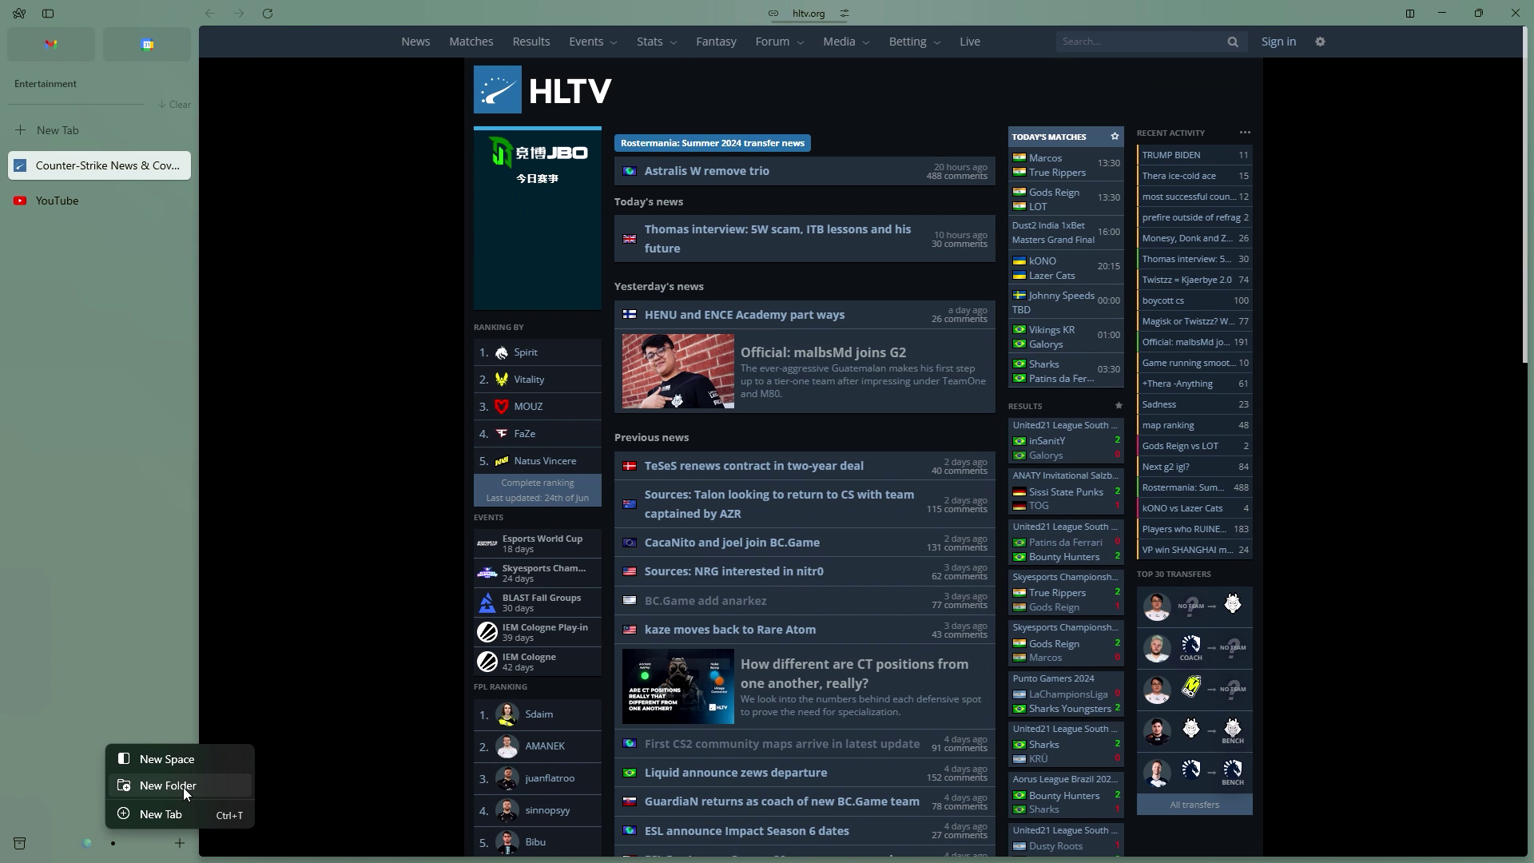
click(180, 761)
text(Work related)
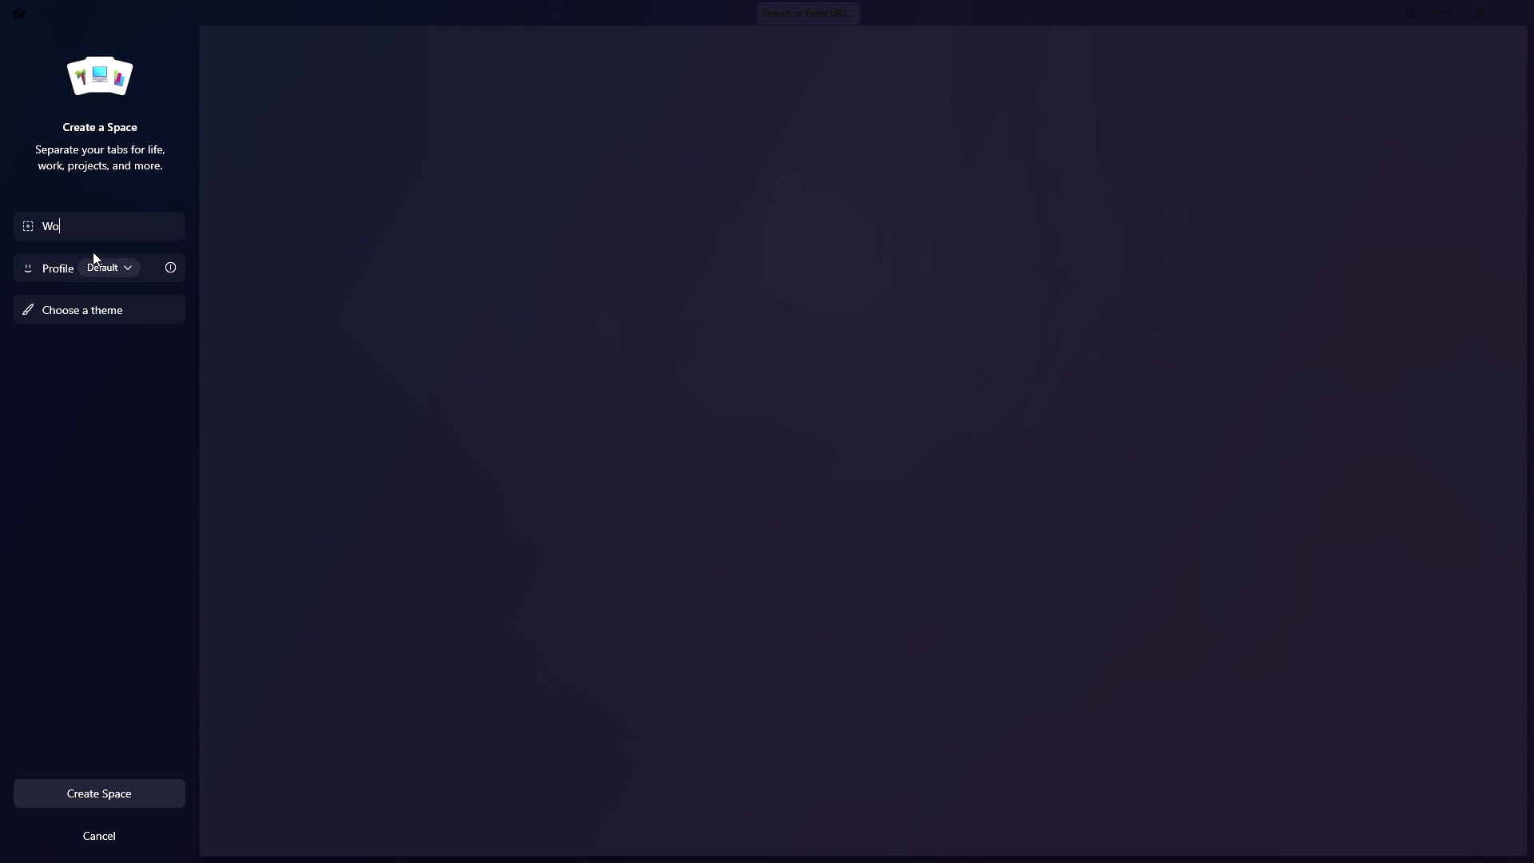
click(104, 794)
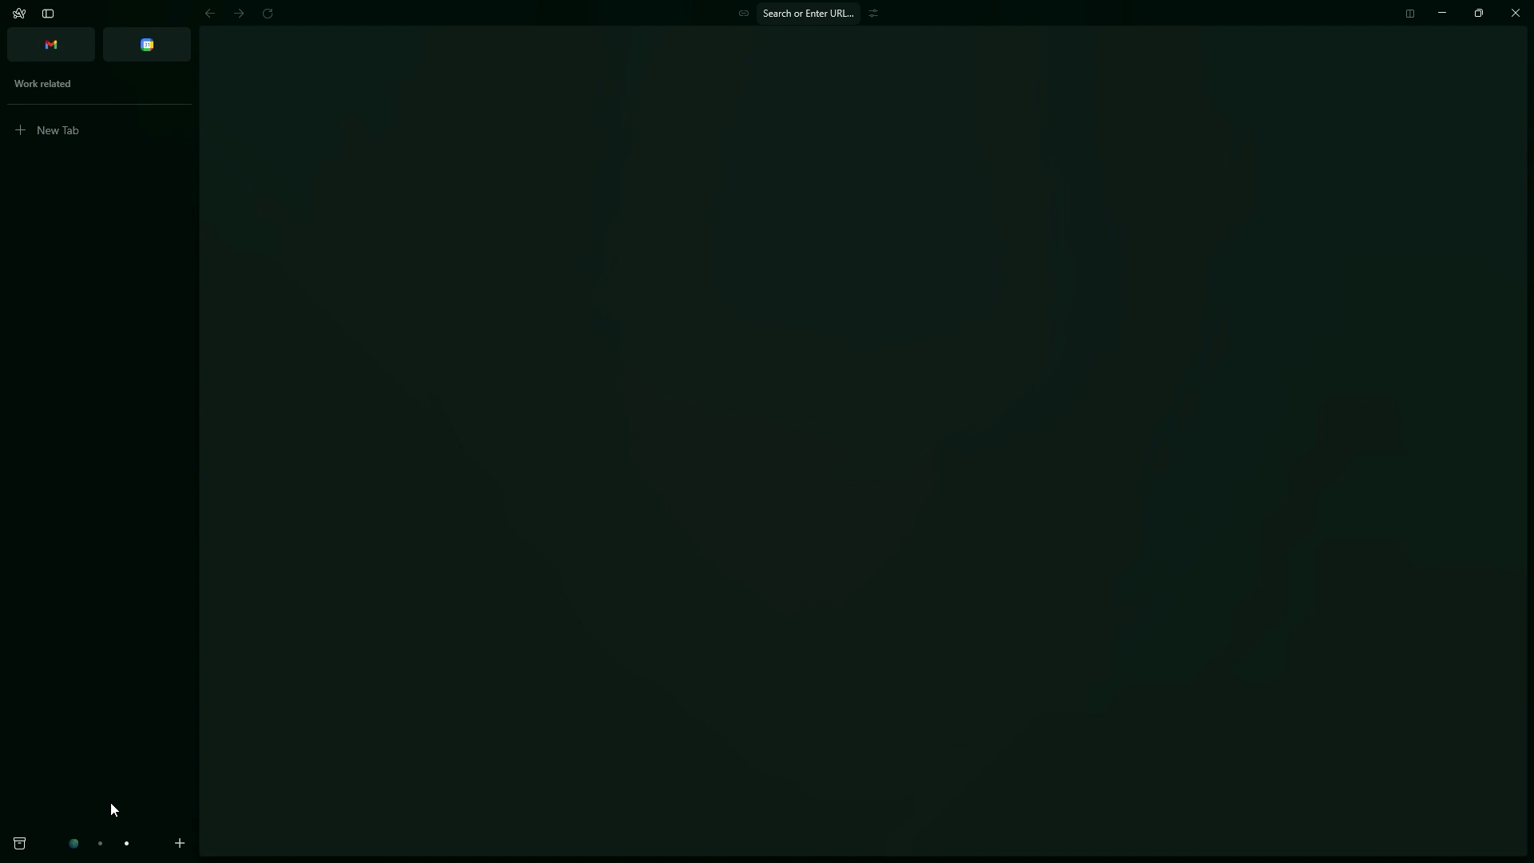
Switch back and forth between Space 1, Entertainment and Work related to compare their tabs and themes.
click(104, 847)
click(74, 843)
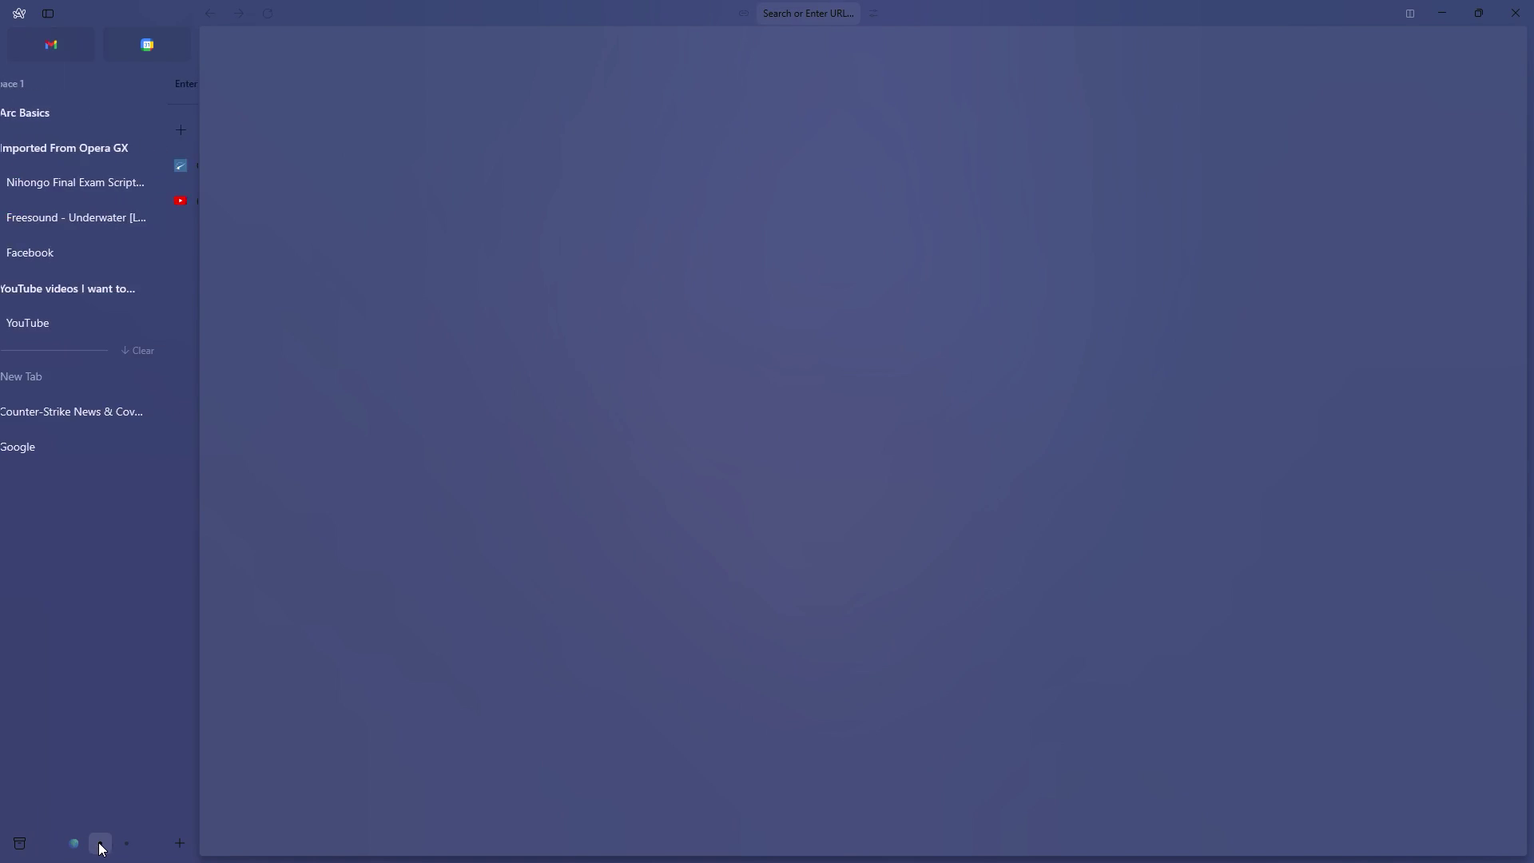
click(100, 843)
click(127, 843)
click(100, 844)
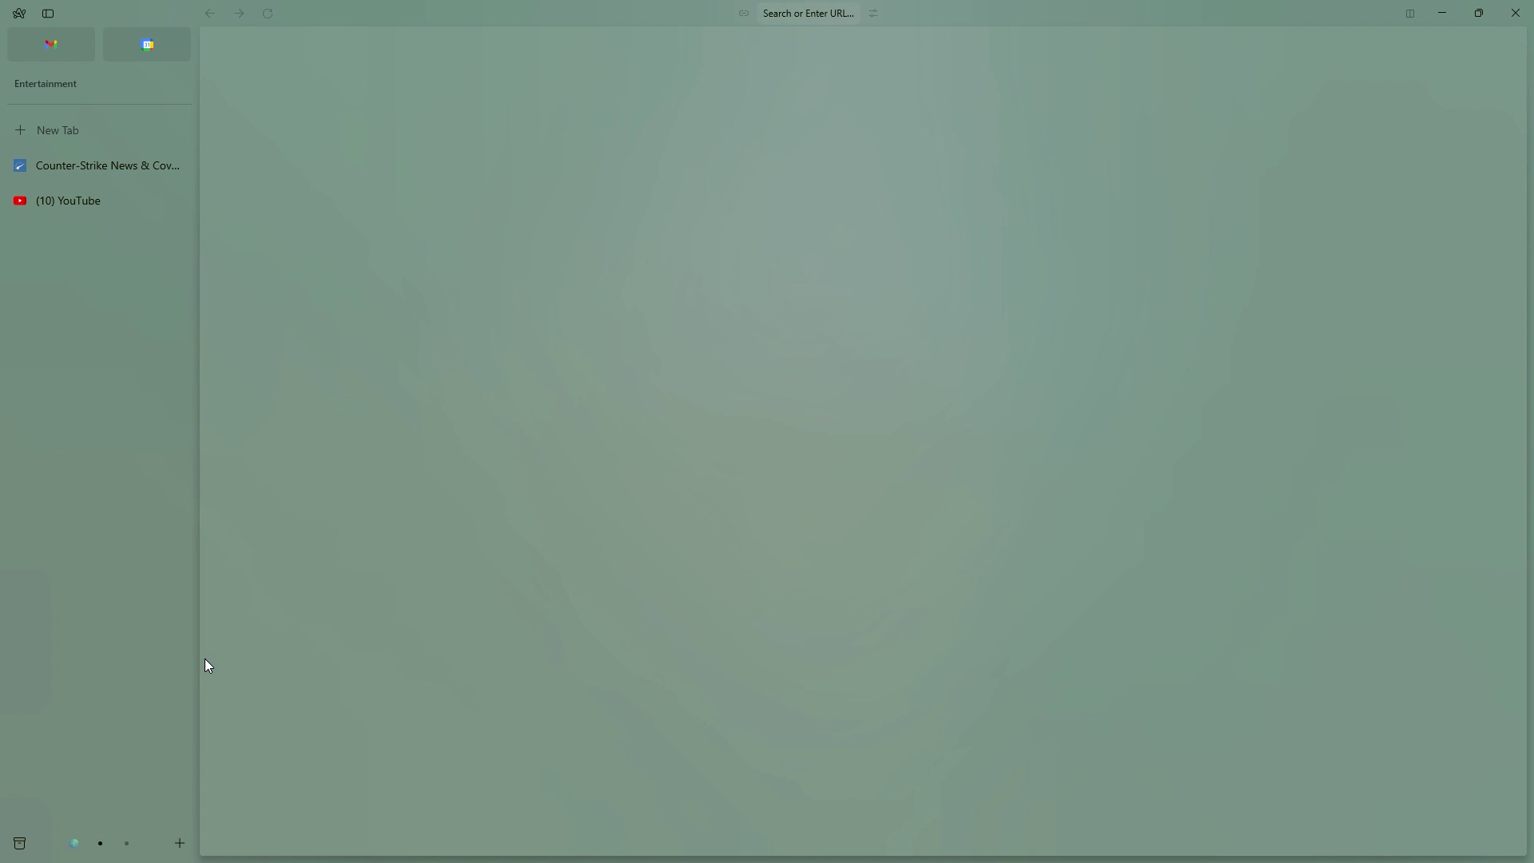
click(126, 844)
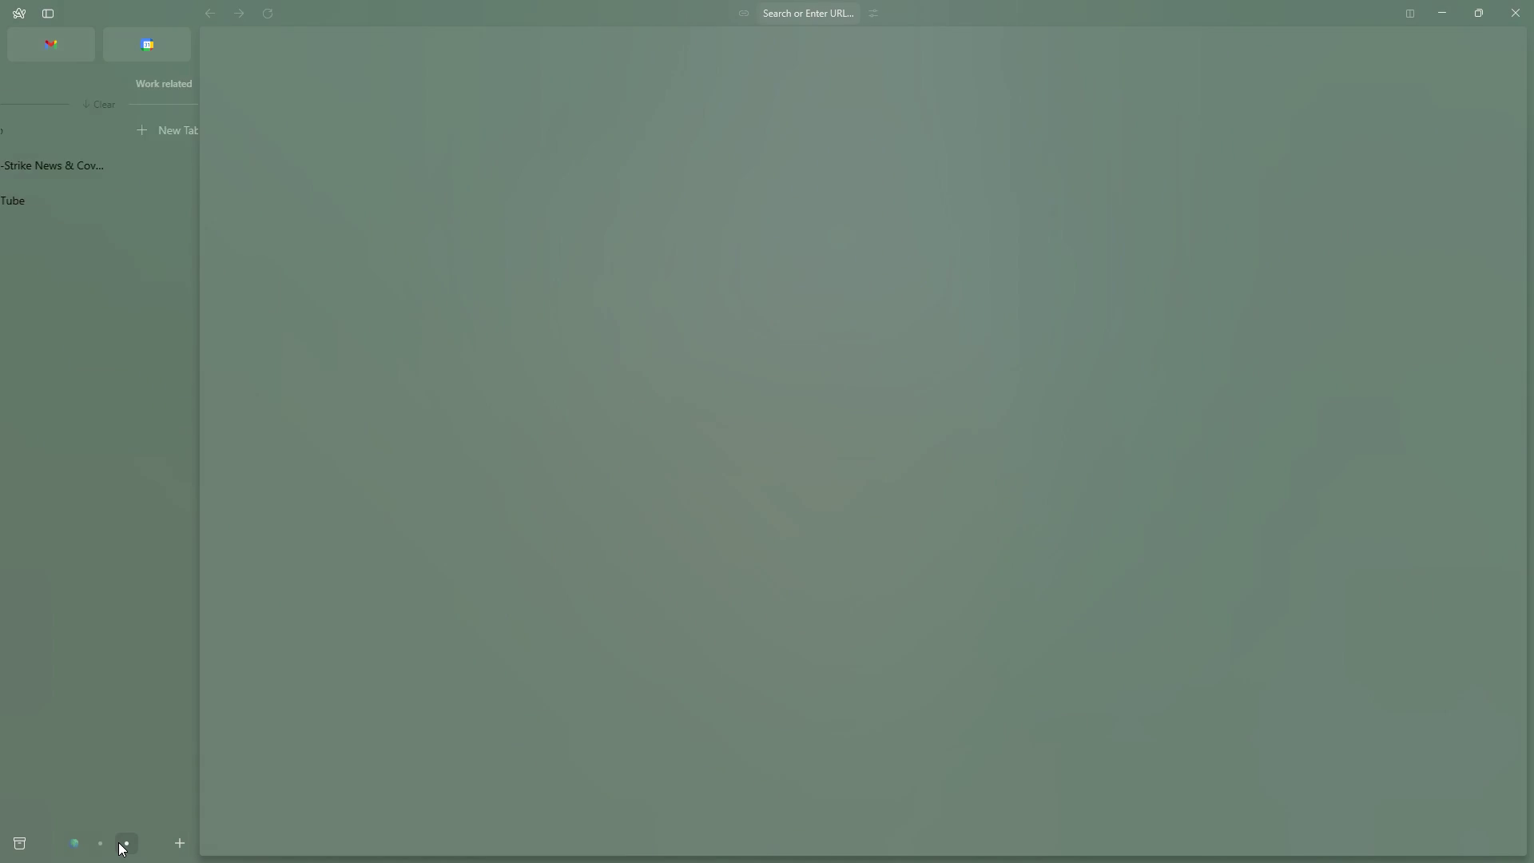
click(100, 844)
click(120, 845)
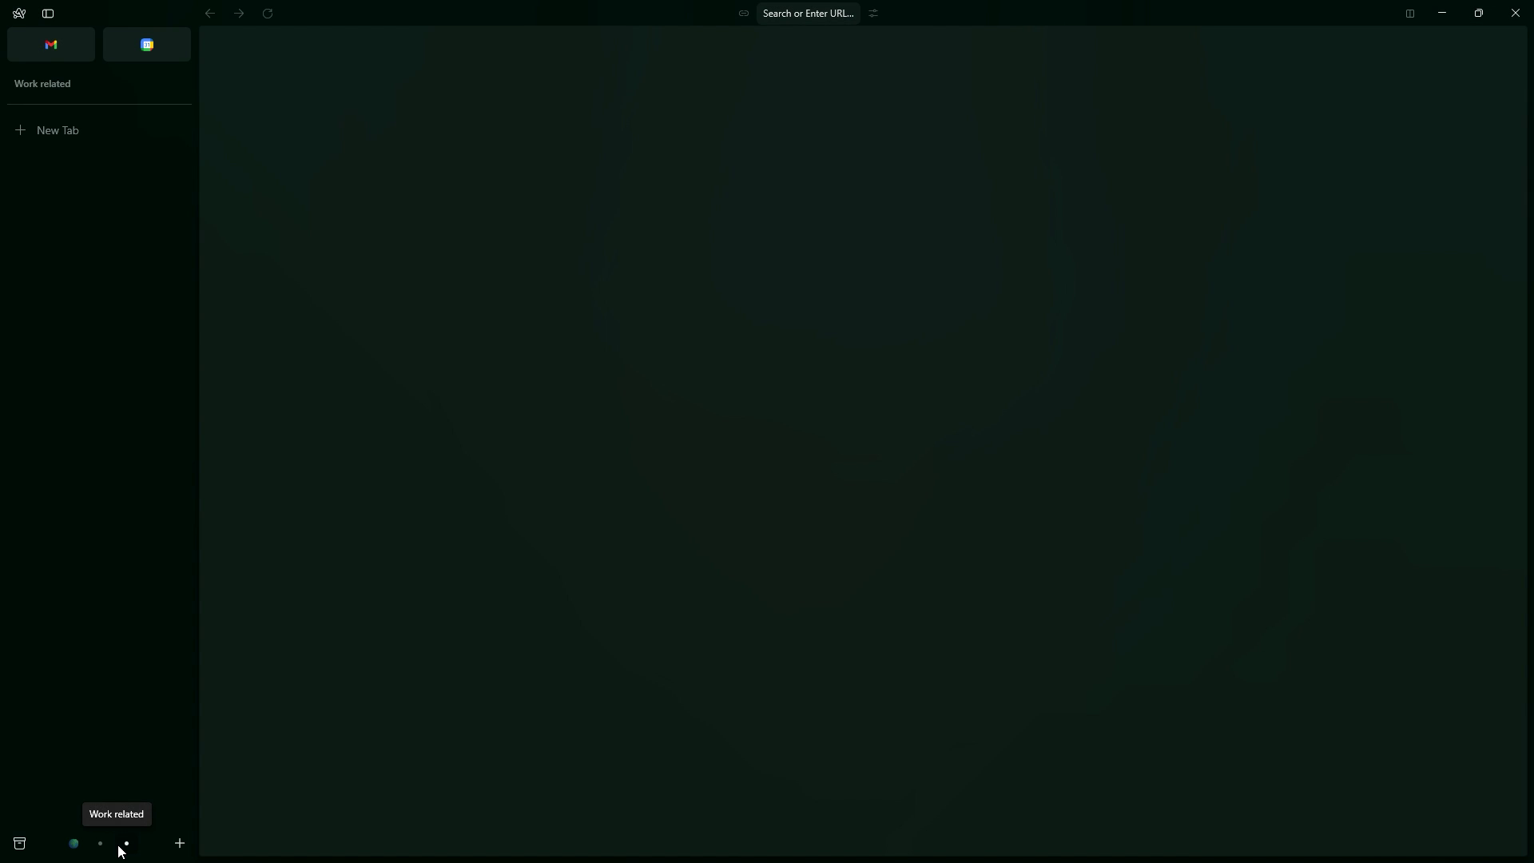
click(100, 844)
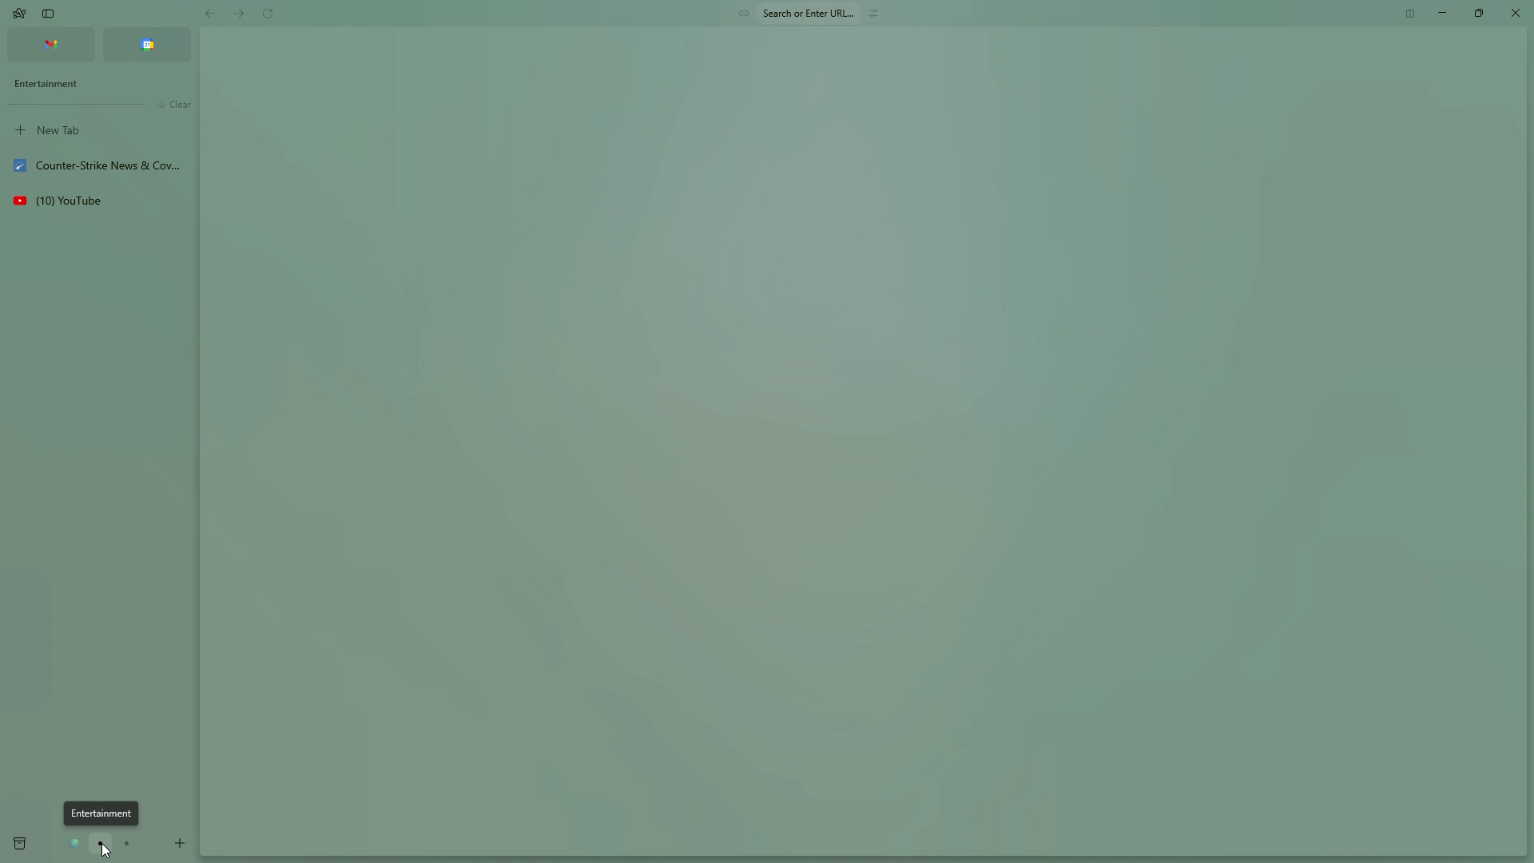
click(77, 845)
click(100, 843)
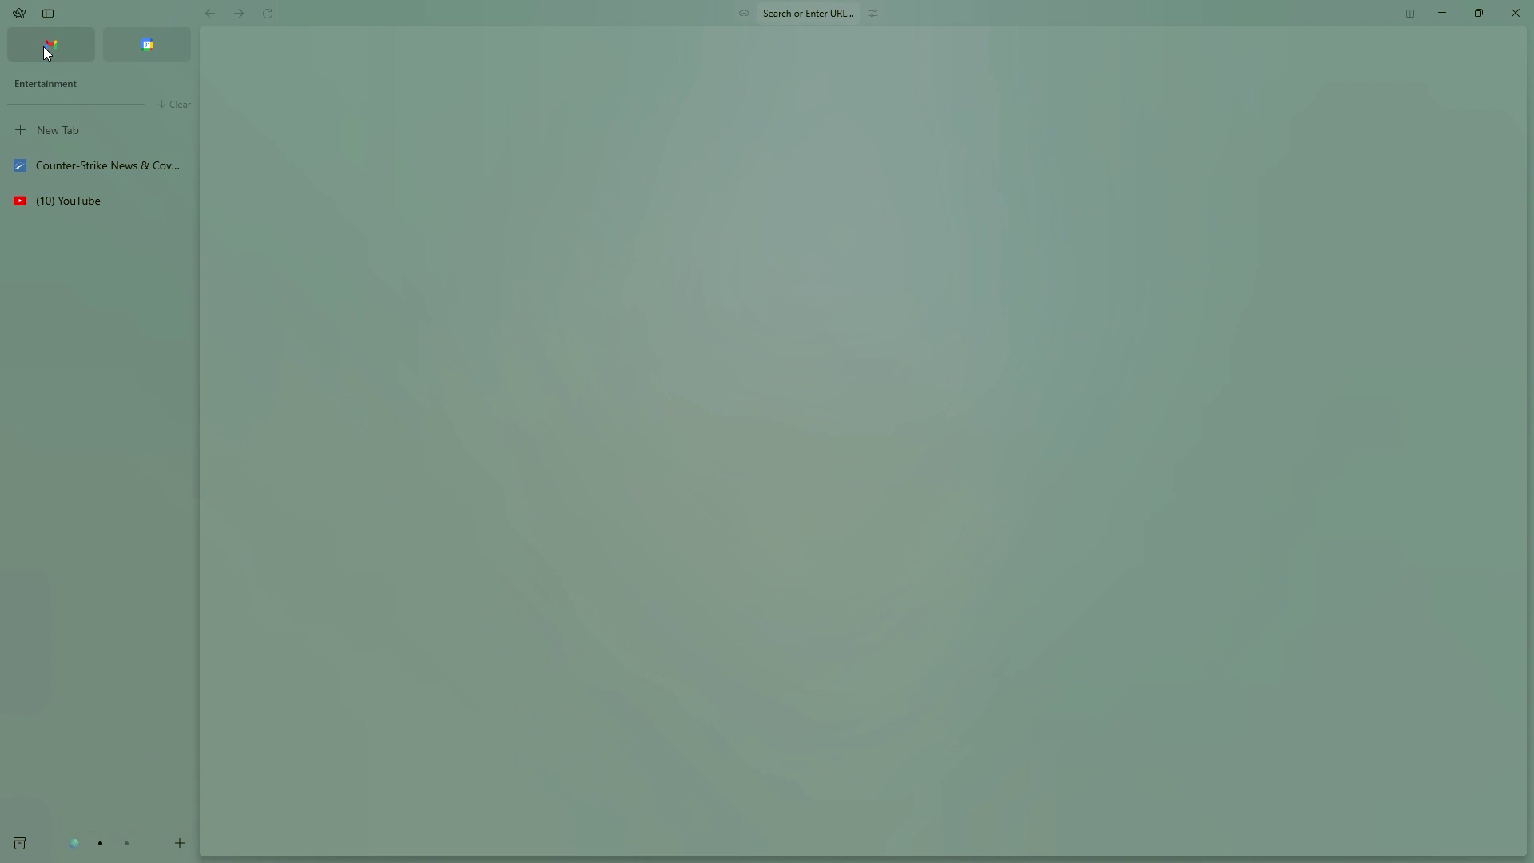
click(75, 843)
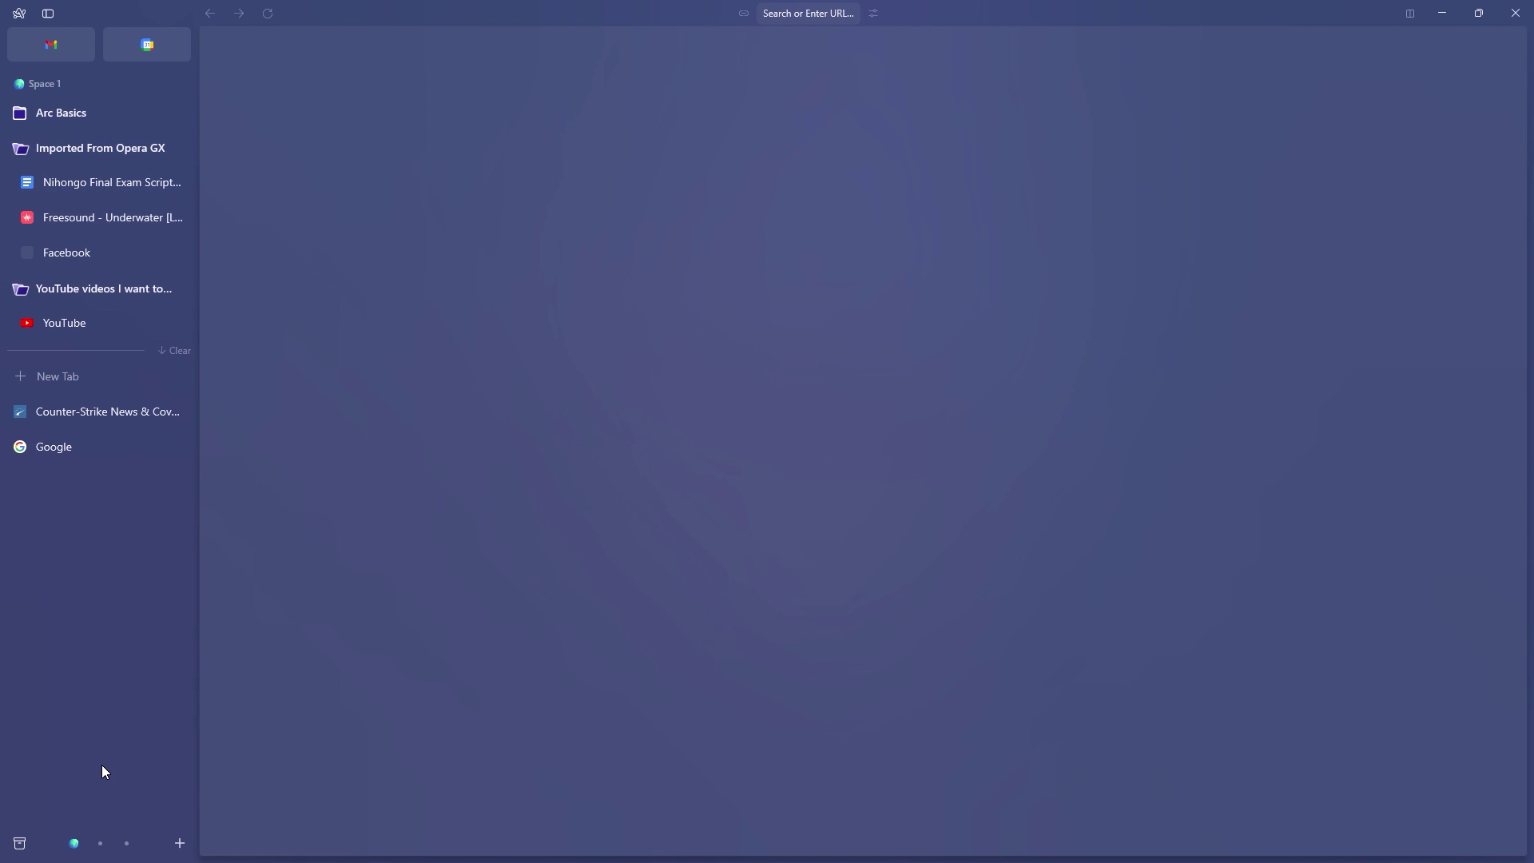
Add a new folder named Favorite YouTube Videos to the Entertainment space.
click(100, 843)
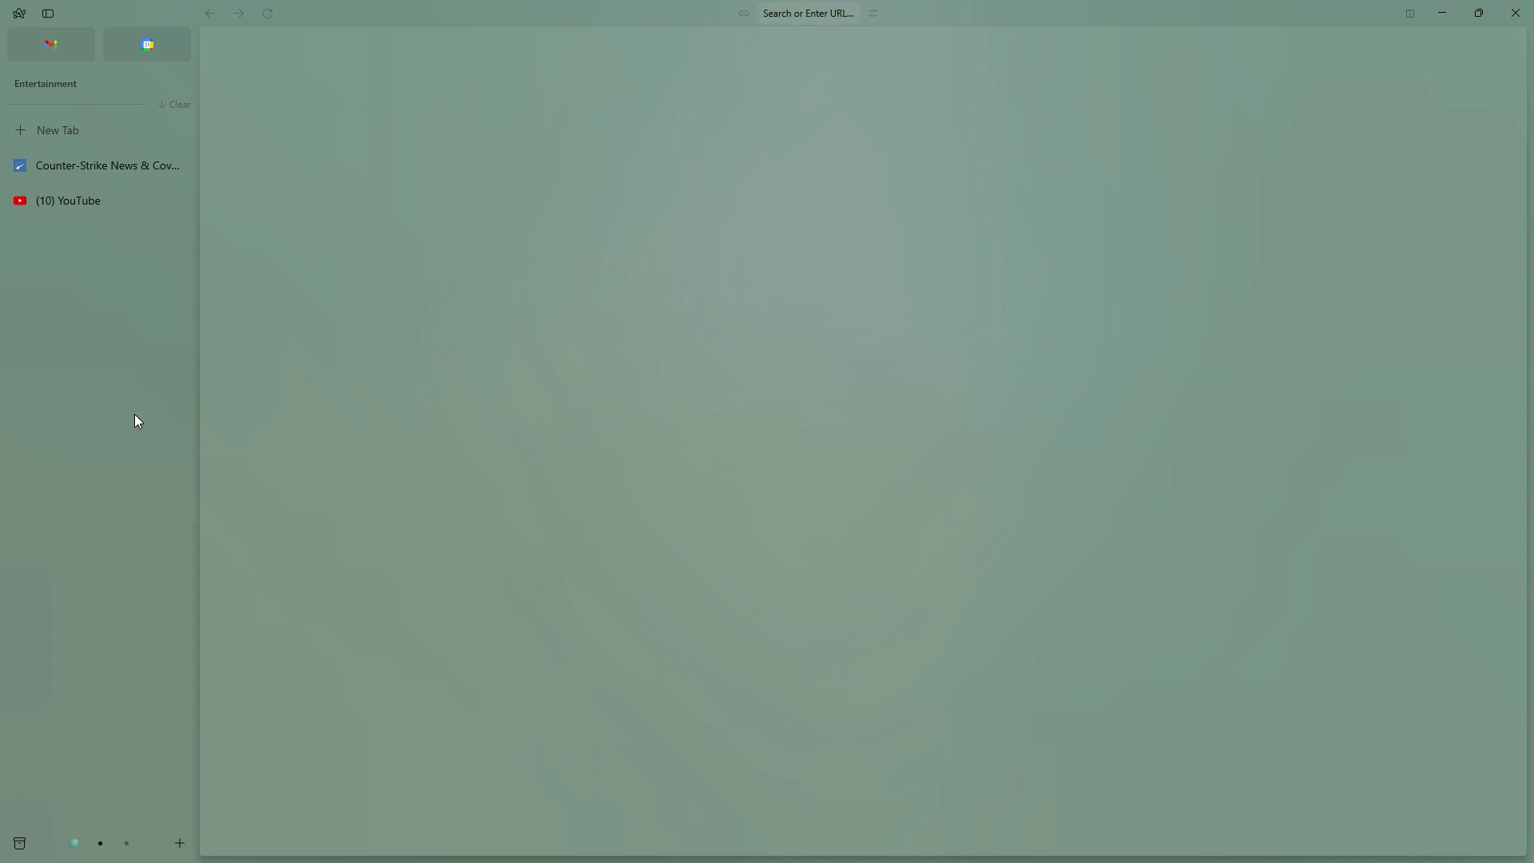
right_click(60, 88)
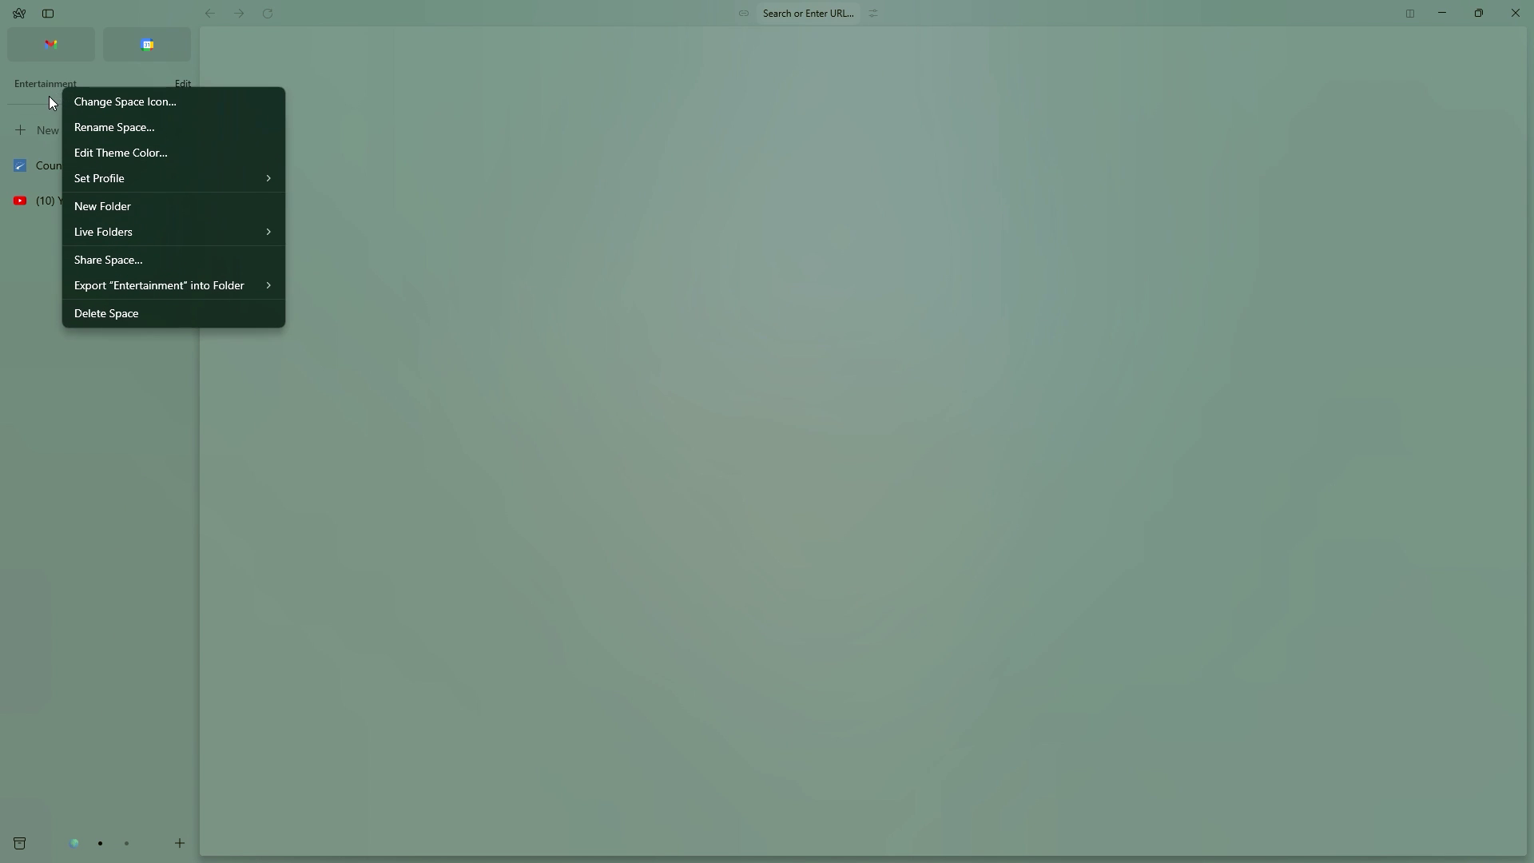
click(112, 215)
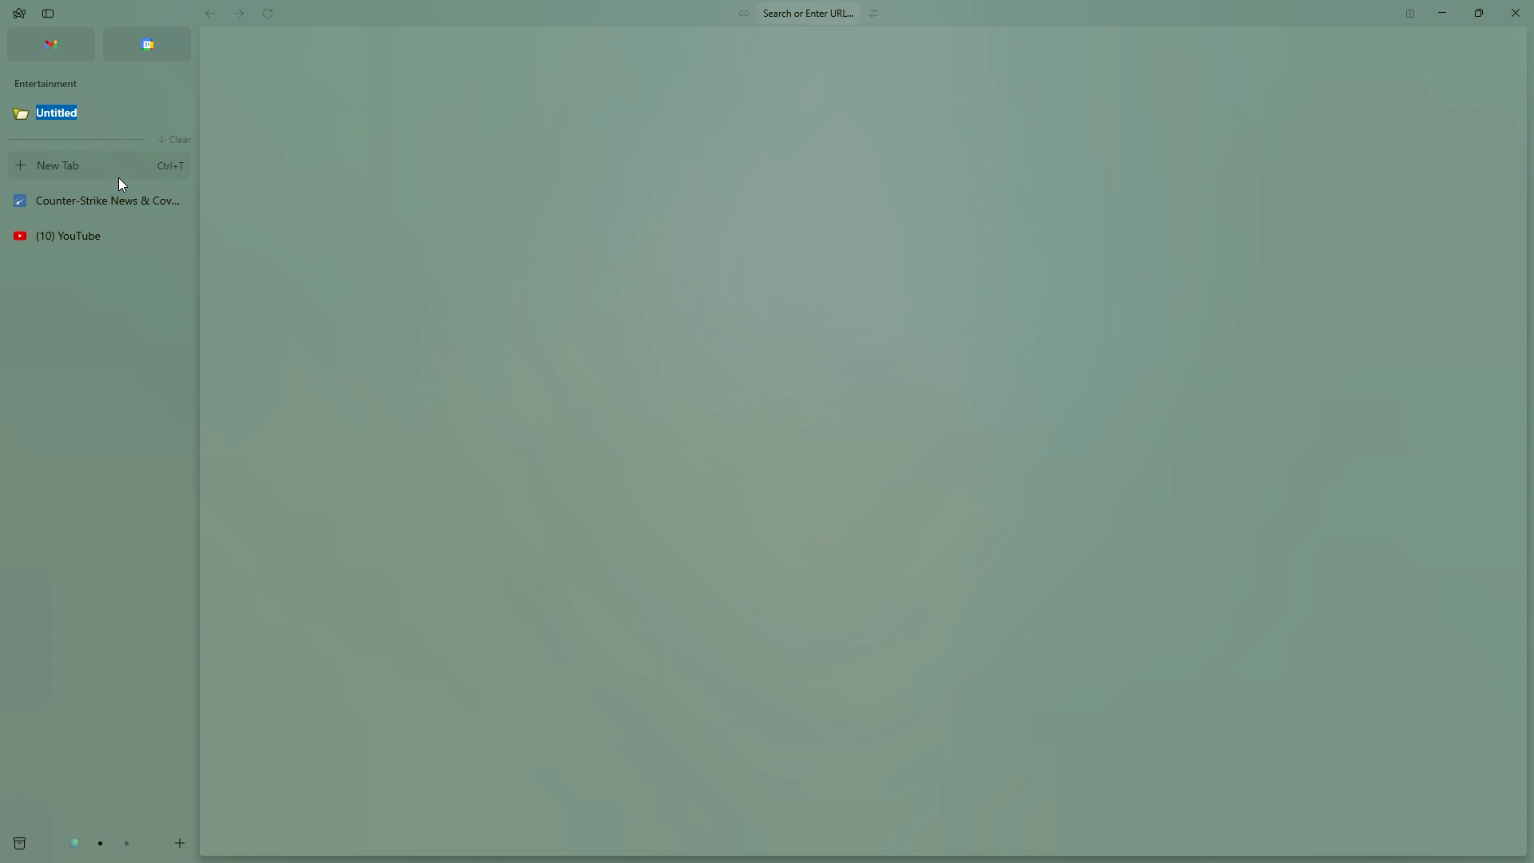
text(Favorite YouTube Videos)
Open the "GODZILLA MINUS ONE (2023) Ending Explained" video on YouTube and move its tab into the Favorite YouTube Videos folder.
click(96, 237)
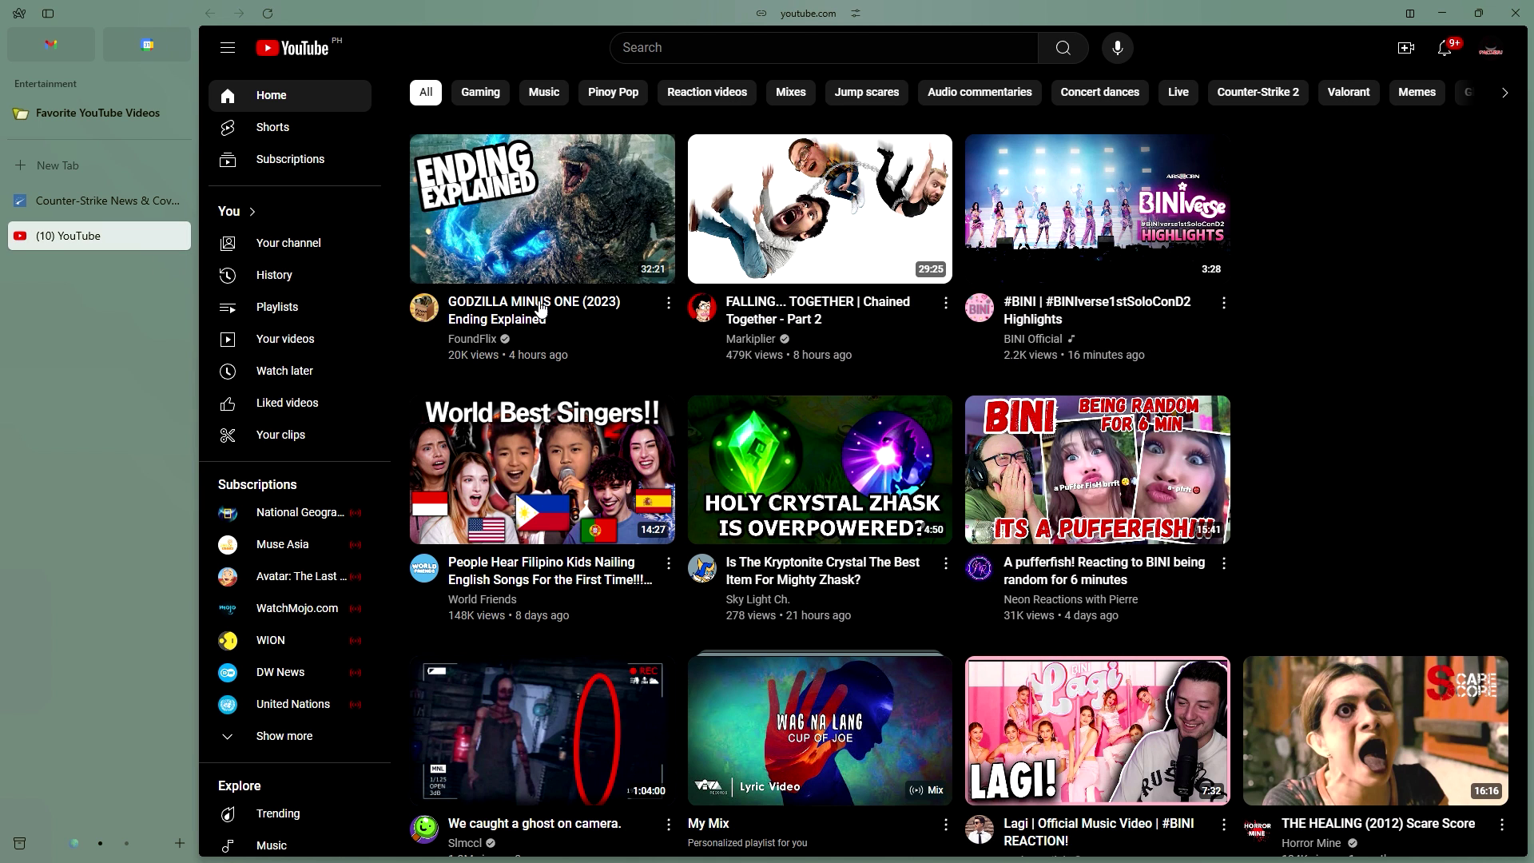
click(573, 319)
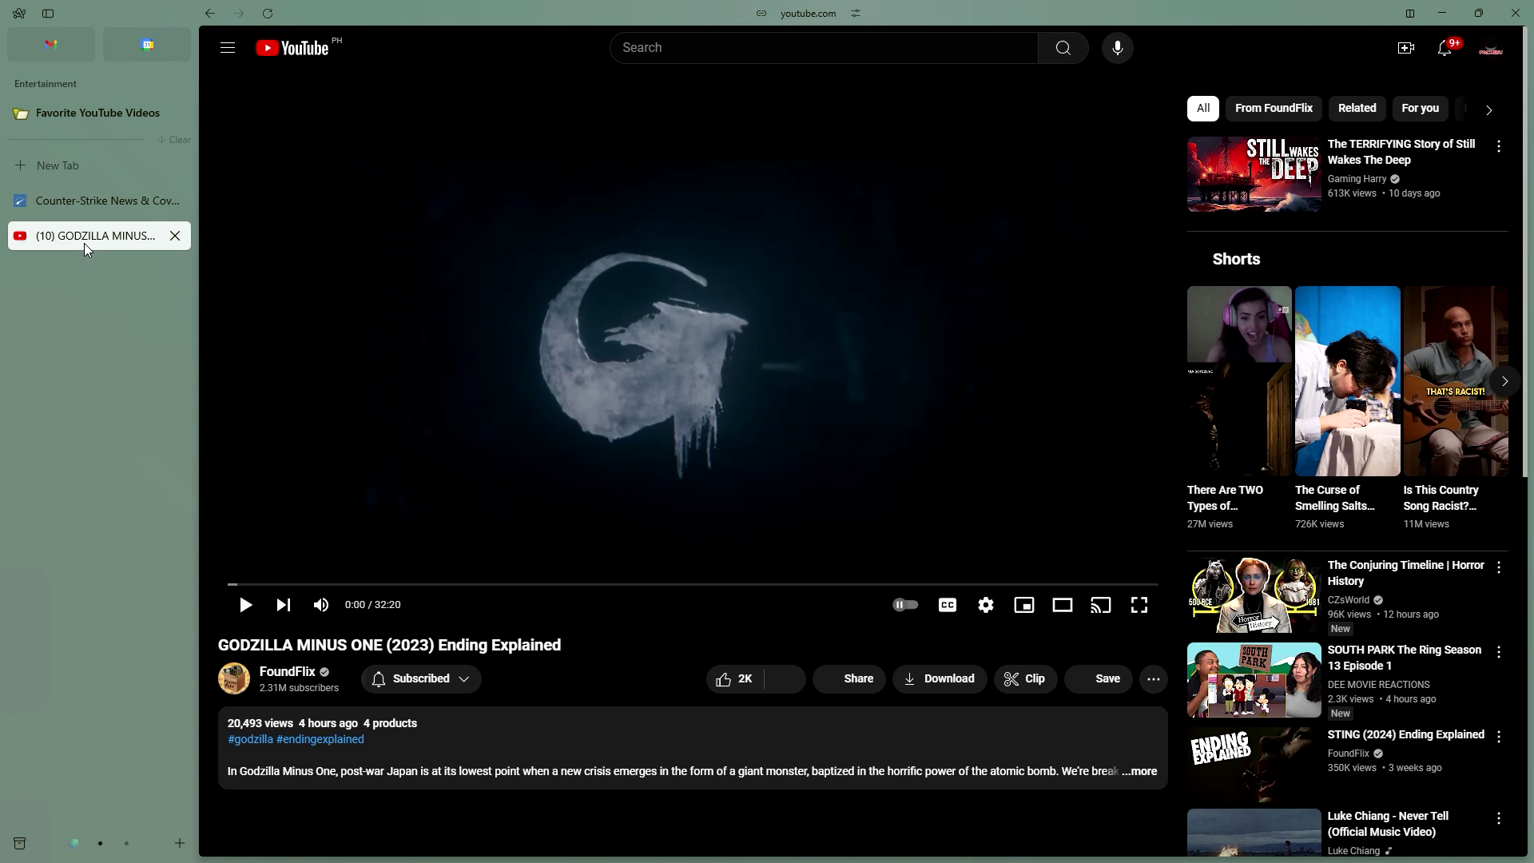
drag(102, 241, 105, 157)
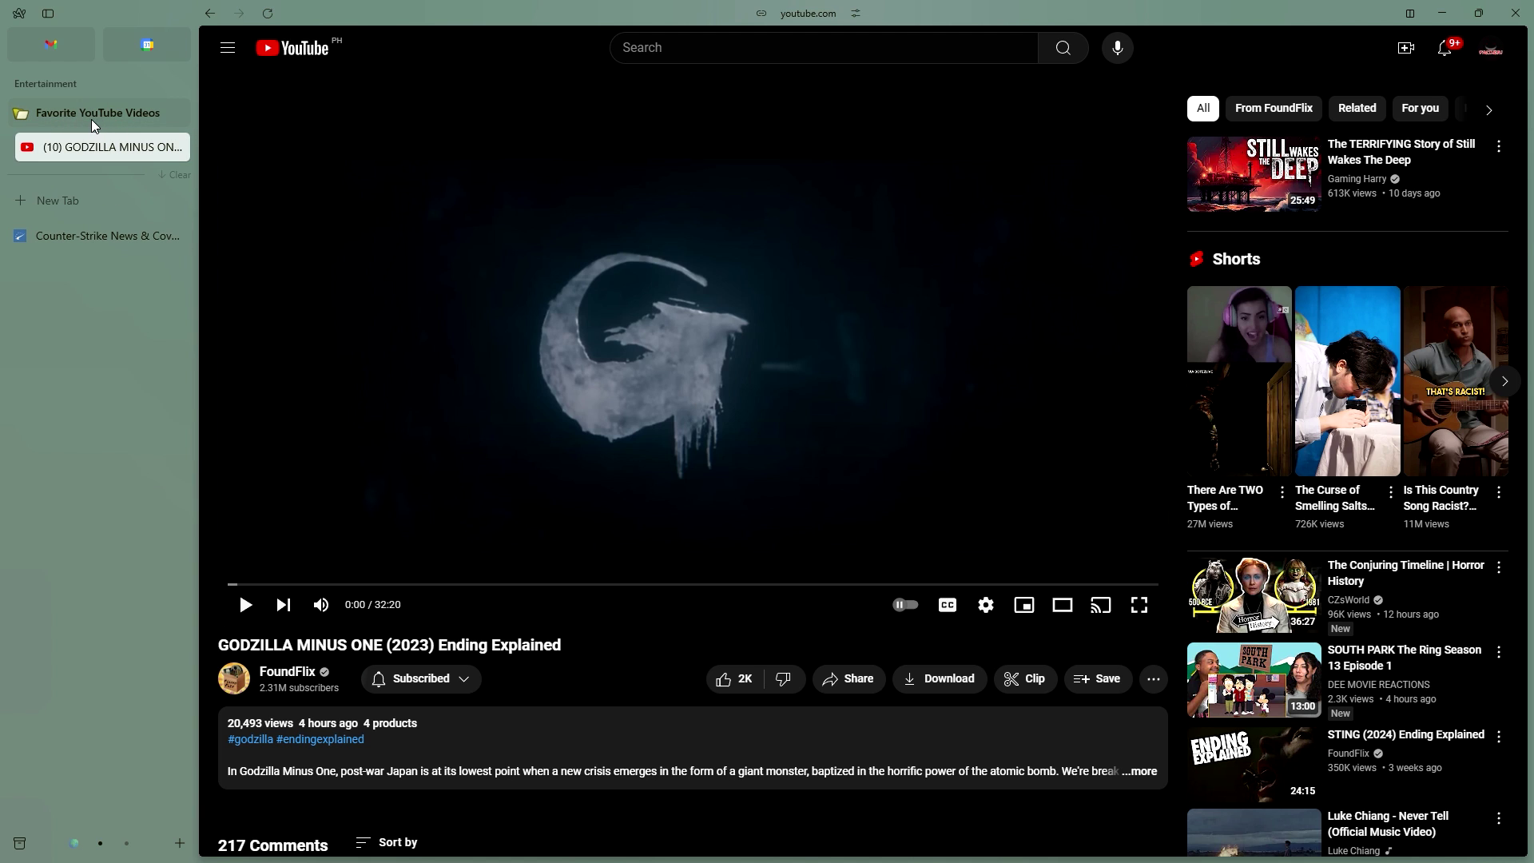
Load youtube.com in a new tab outside the Favorite YouTube Videos folder.
click(65, 205)
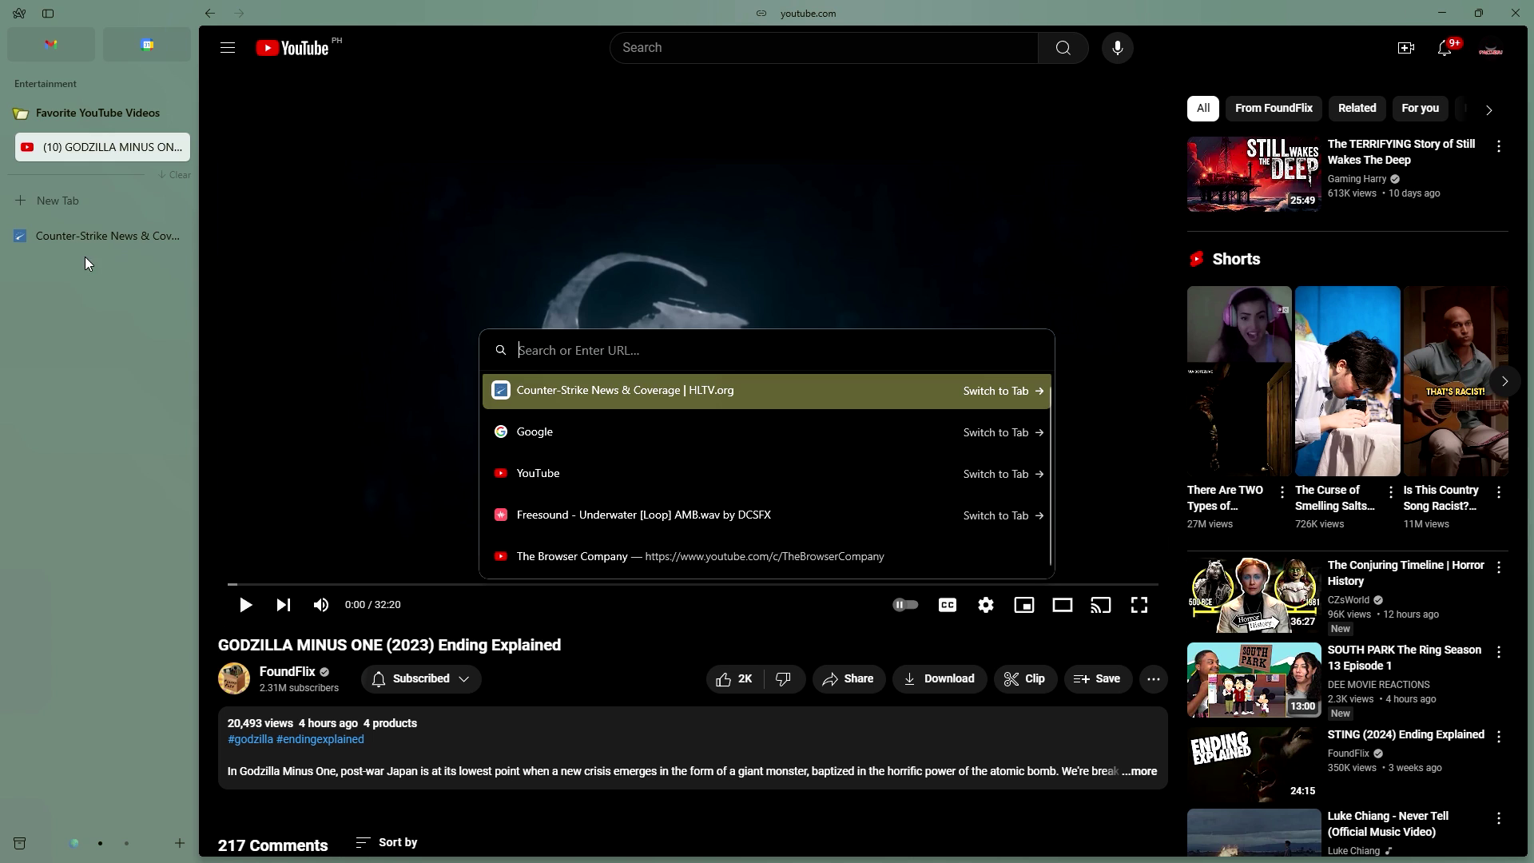
text(youtube.com)
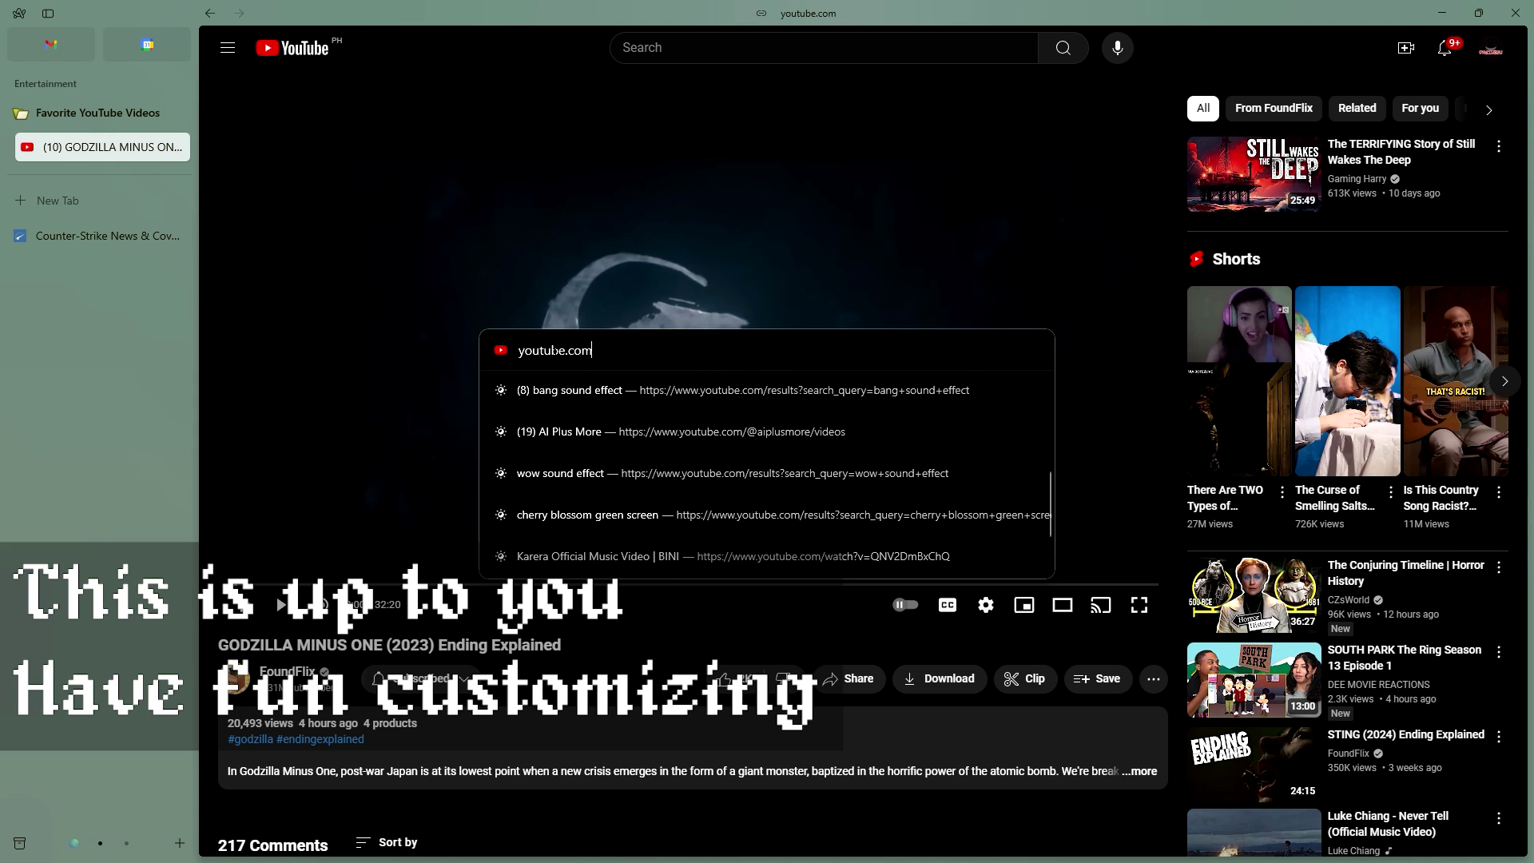
key(Return)
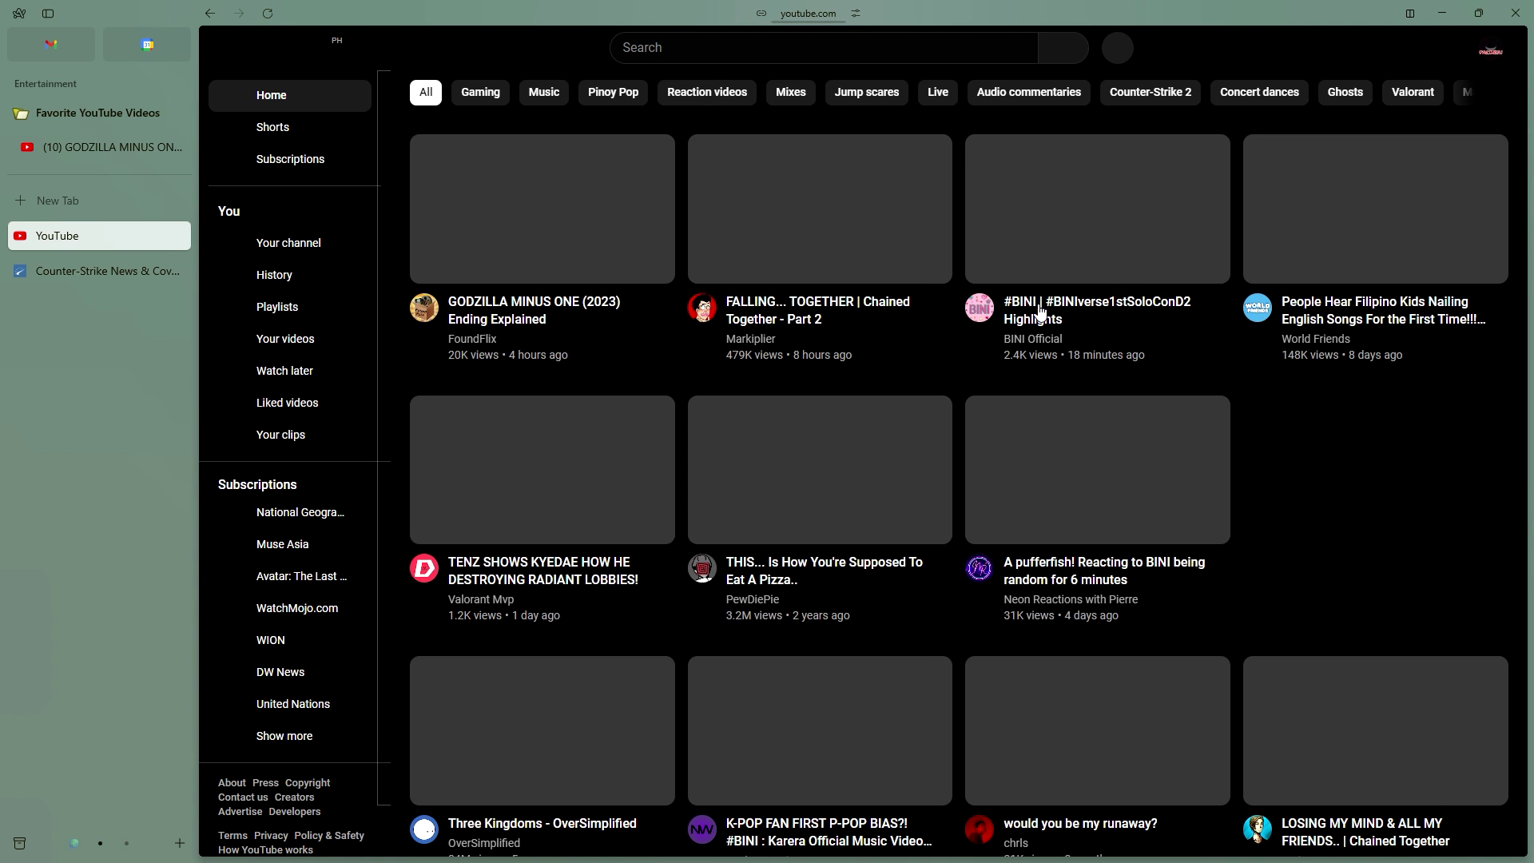
Open the "#BINI | #BINIverse1stSoloConD2 Highlights" video, pause it and move its tab into the Favorite YouTube Videos folder.
click(1078, 271)
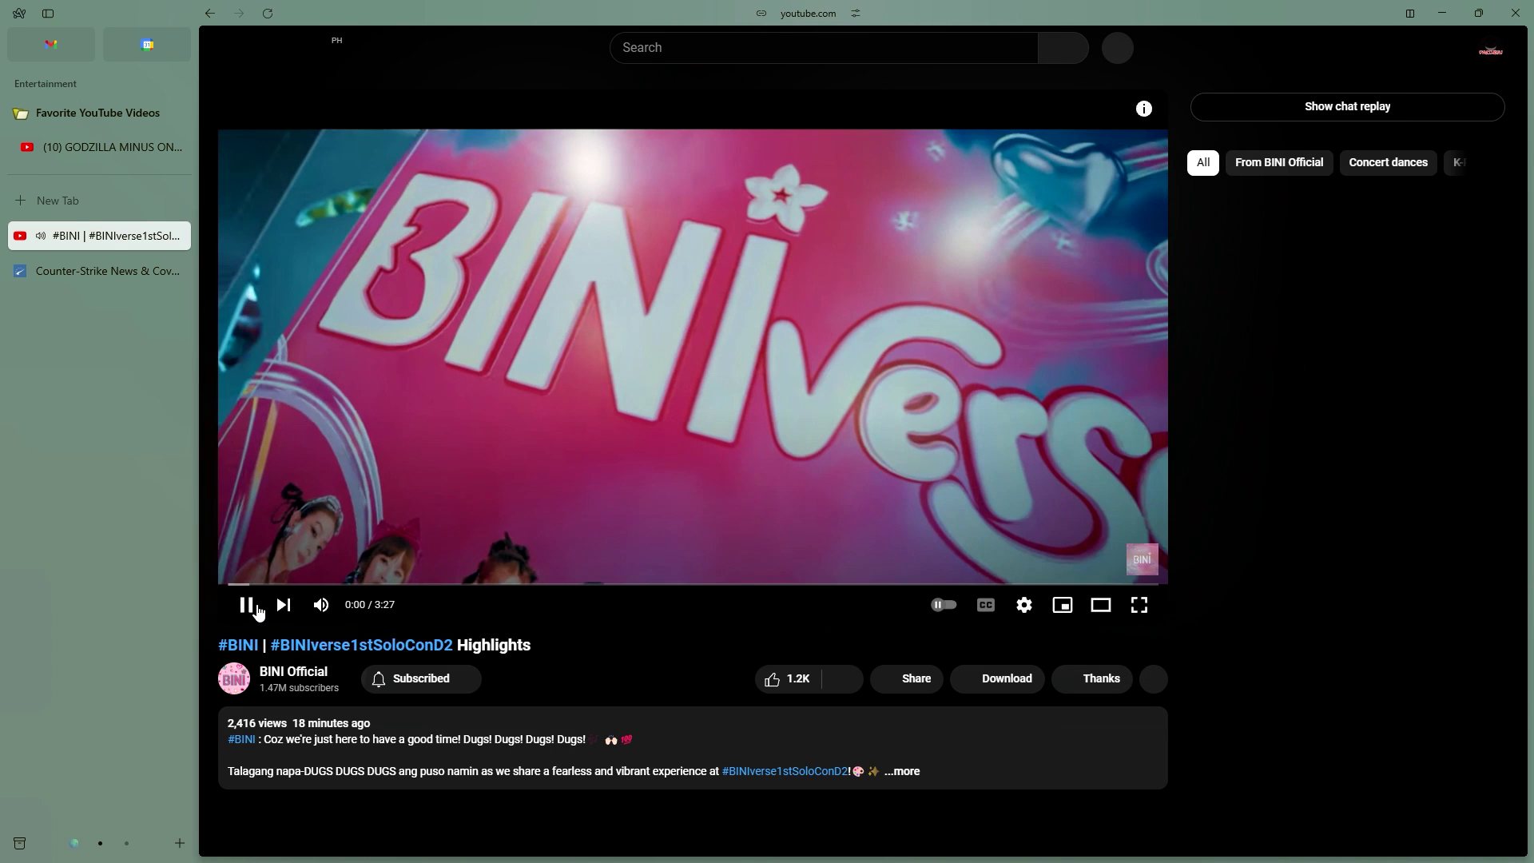
click(256, 613)
drag(61, 238, 79, 118)
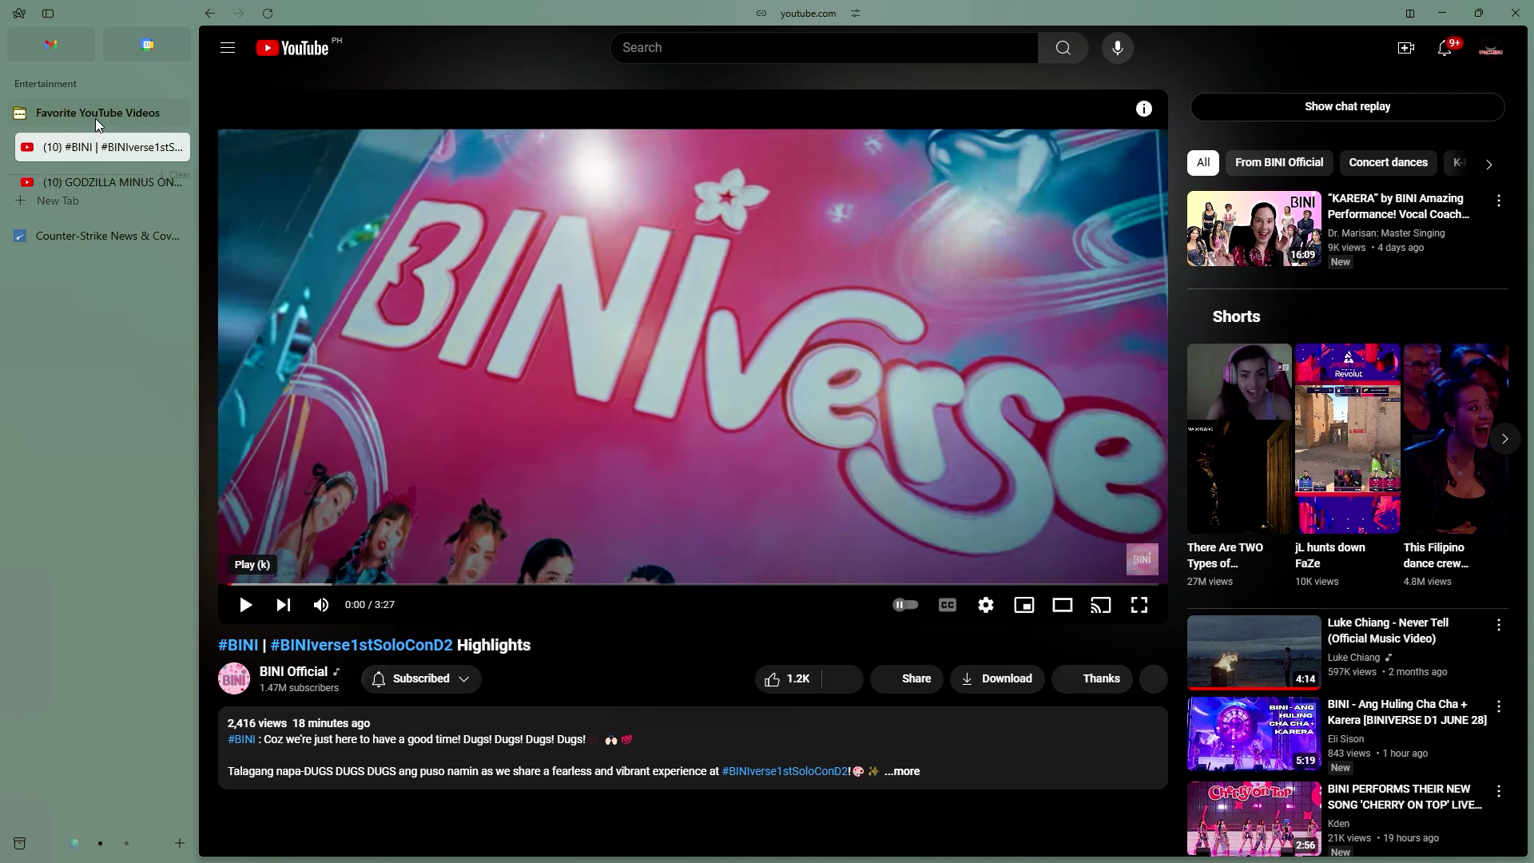
right_click(116, 91)
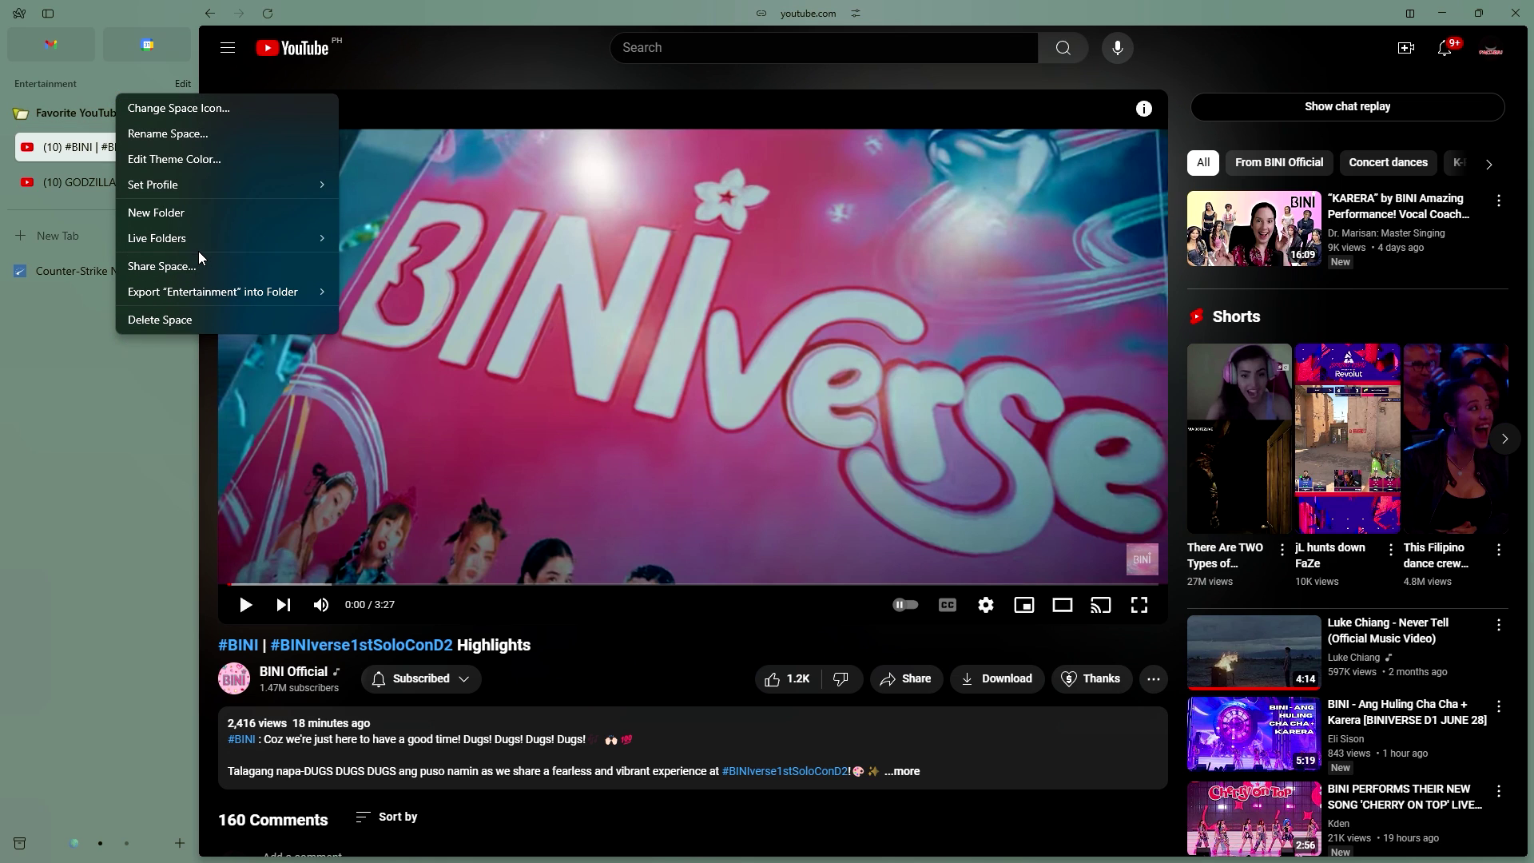
click(99, 400)
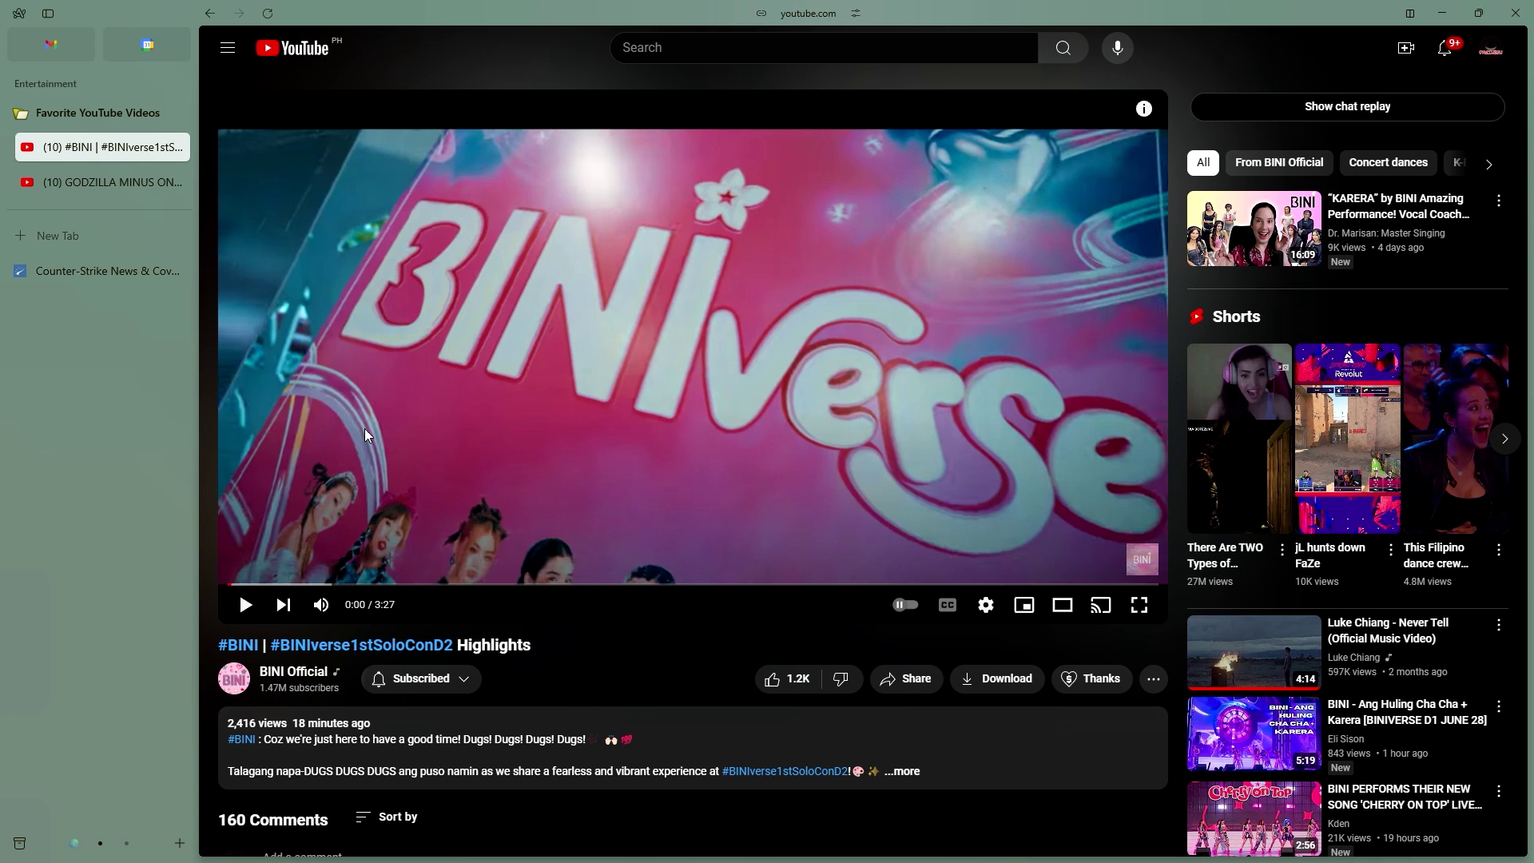
Load "Luke Chiang - Never Tell (Official Music Video)" in the folder's BINI tab, and reset that tab to its saved BINI video.
click(1243, 661)
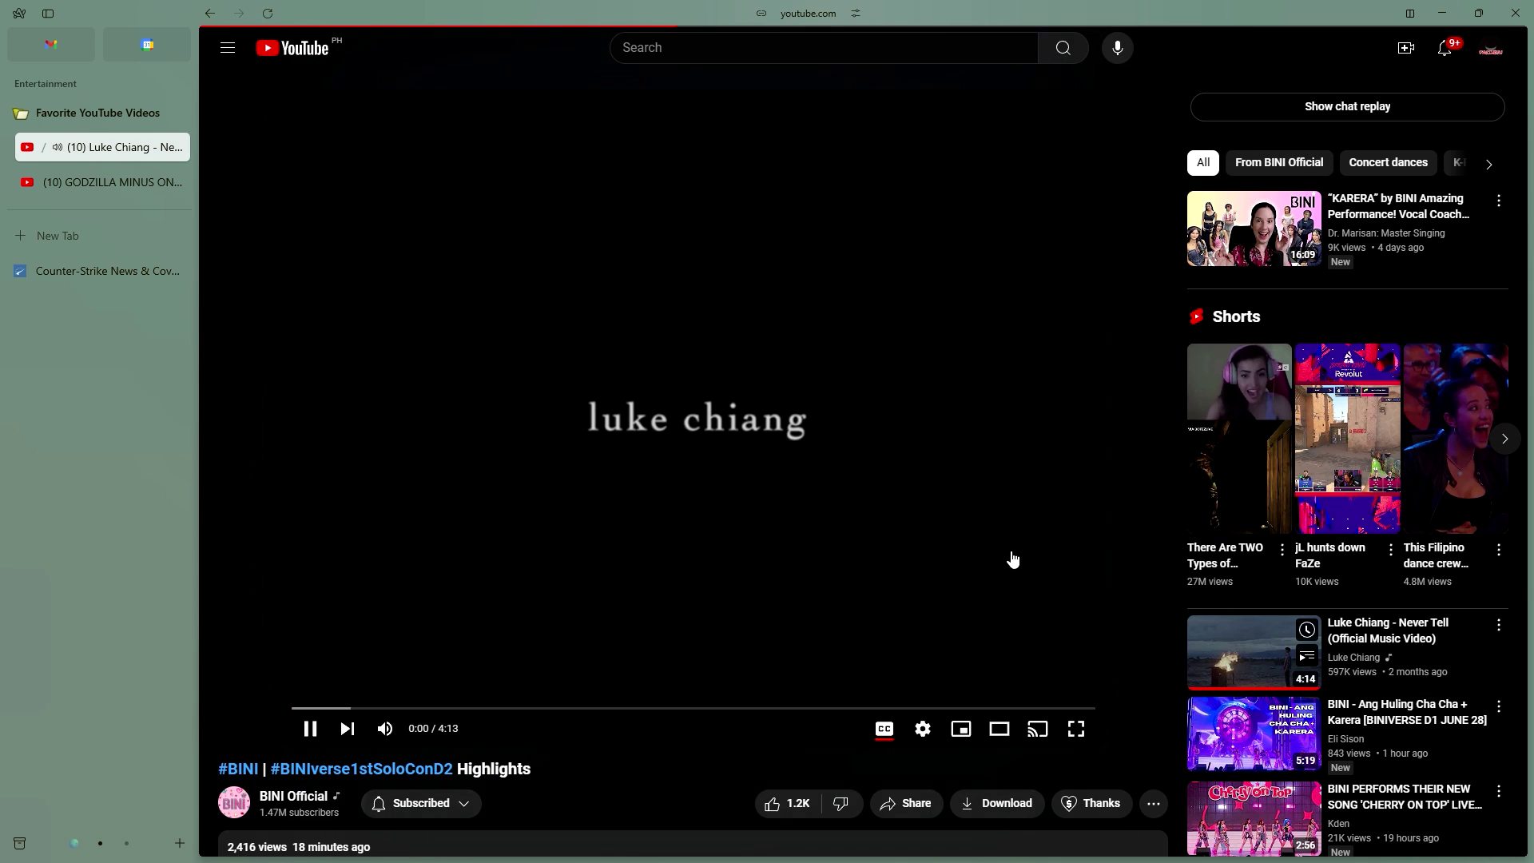
click(310, 728)
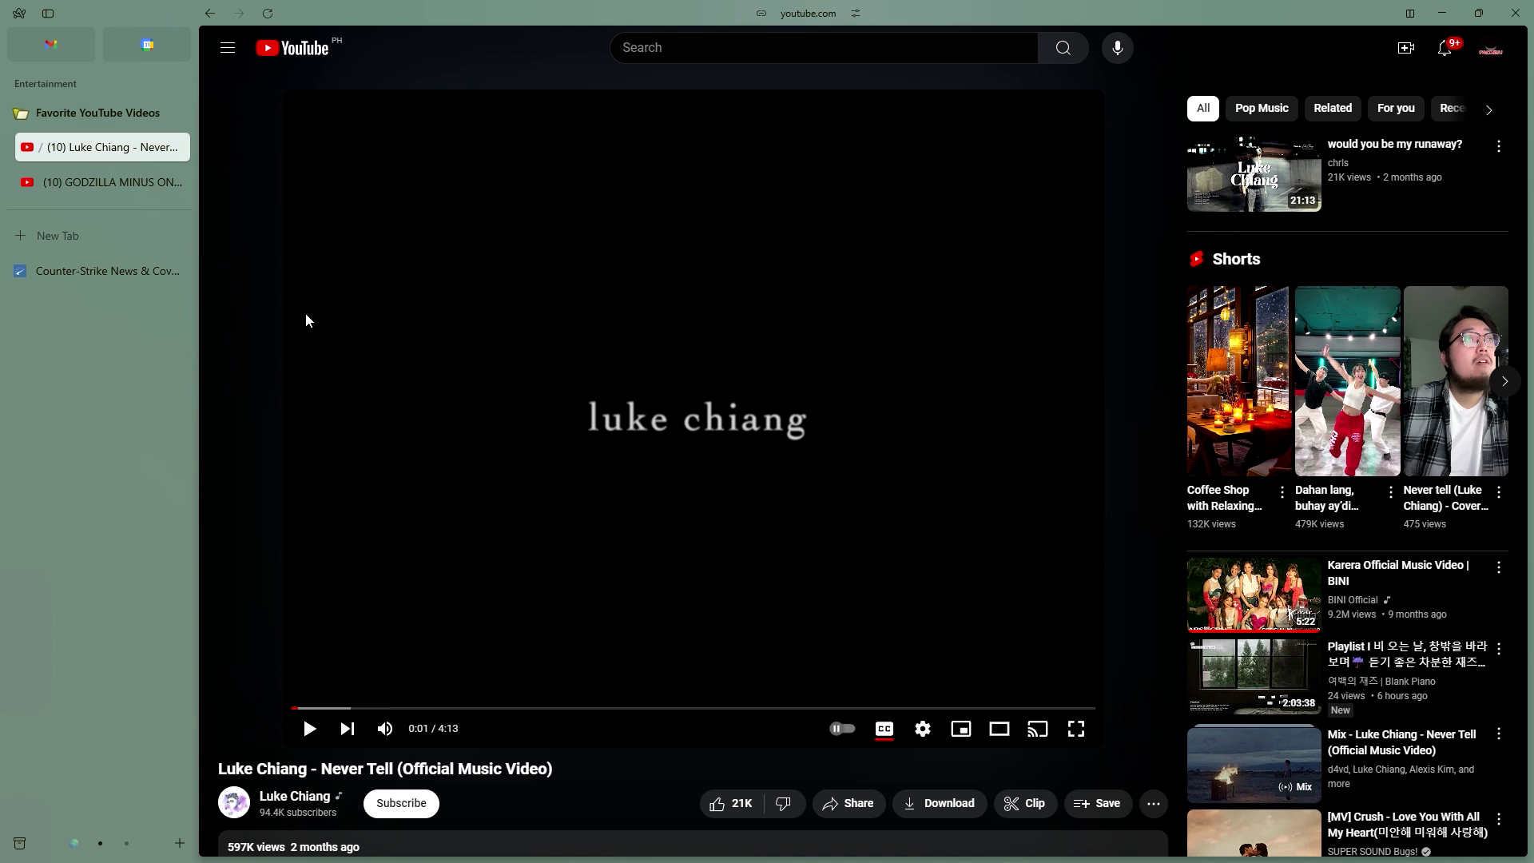
click(33, 151)
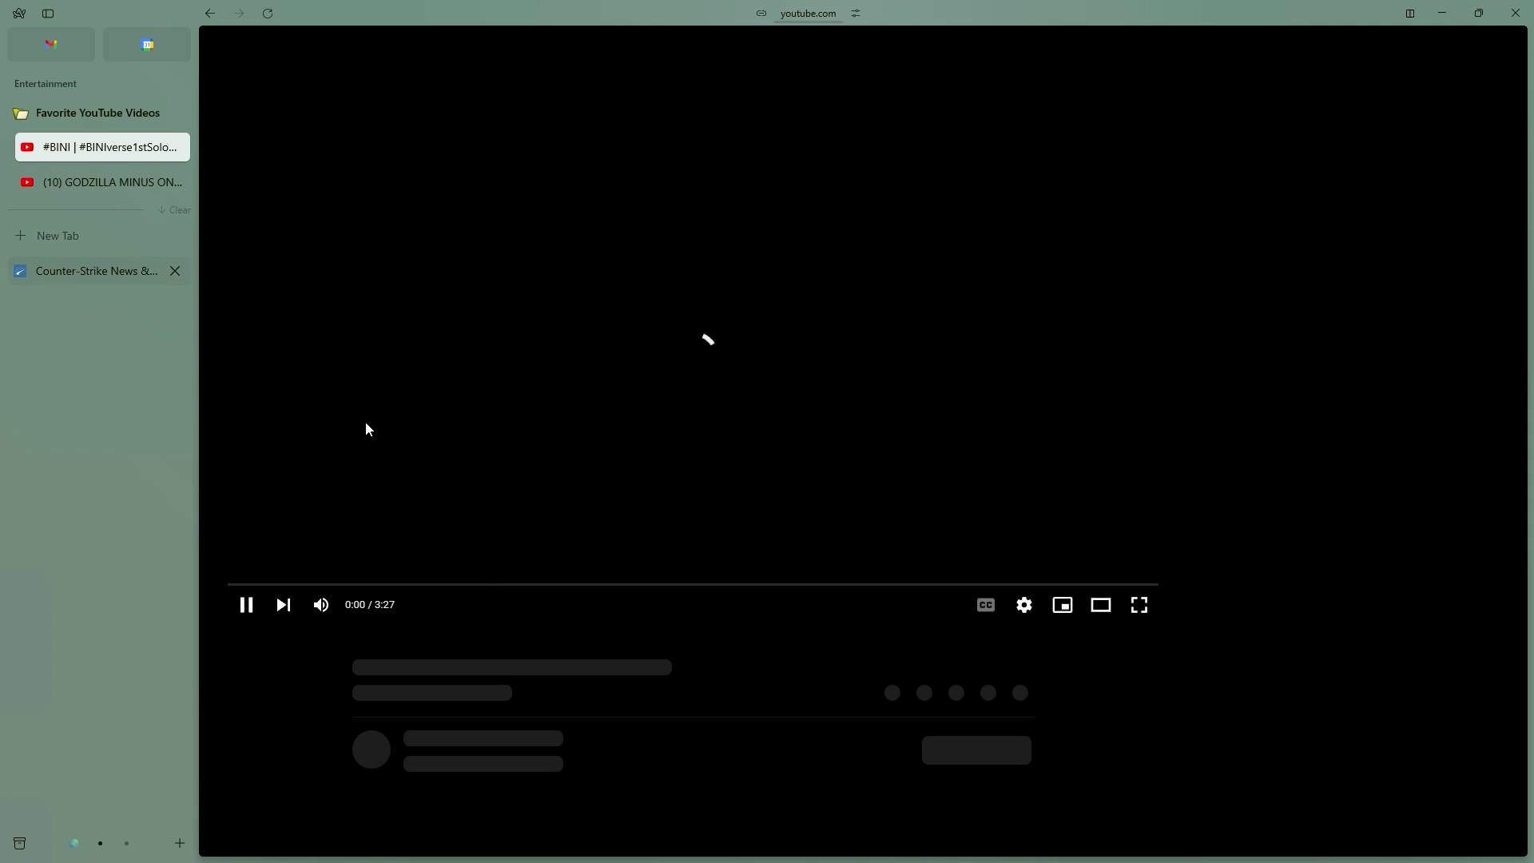
click(243, 619)
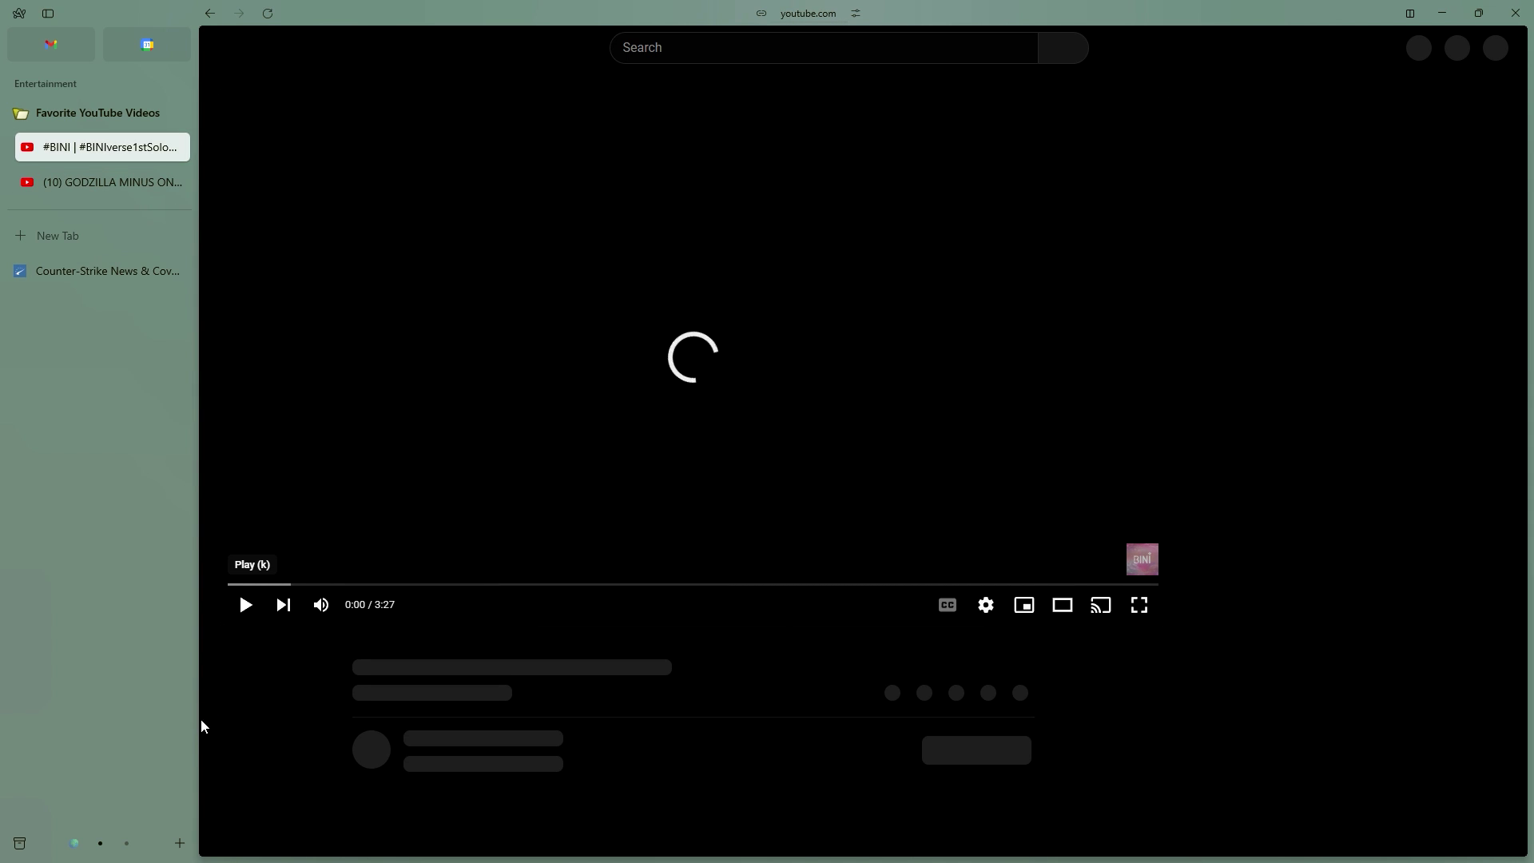
View the Work related space, return to Entertainment and pause the BINI video playing there.
click(128, 843)
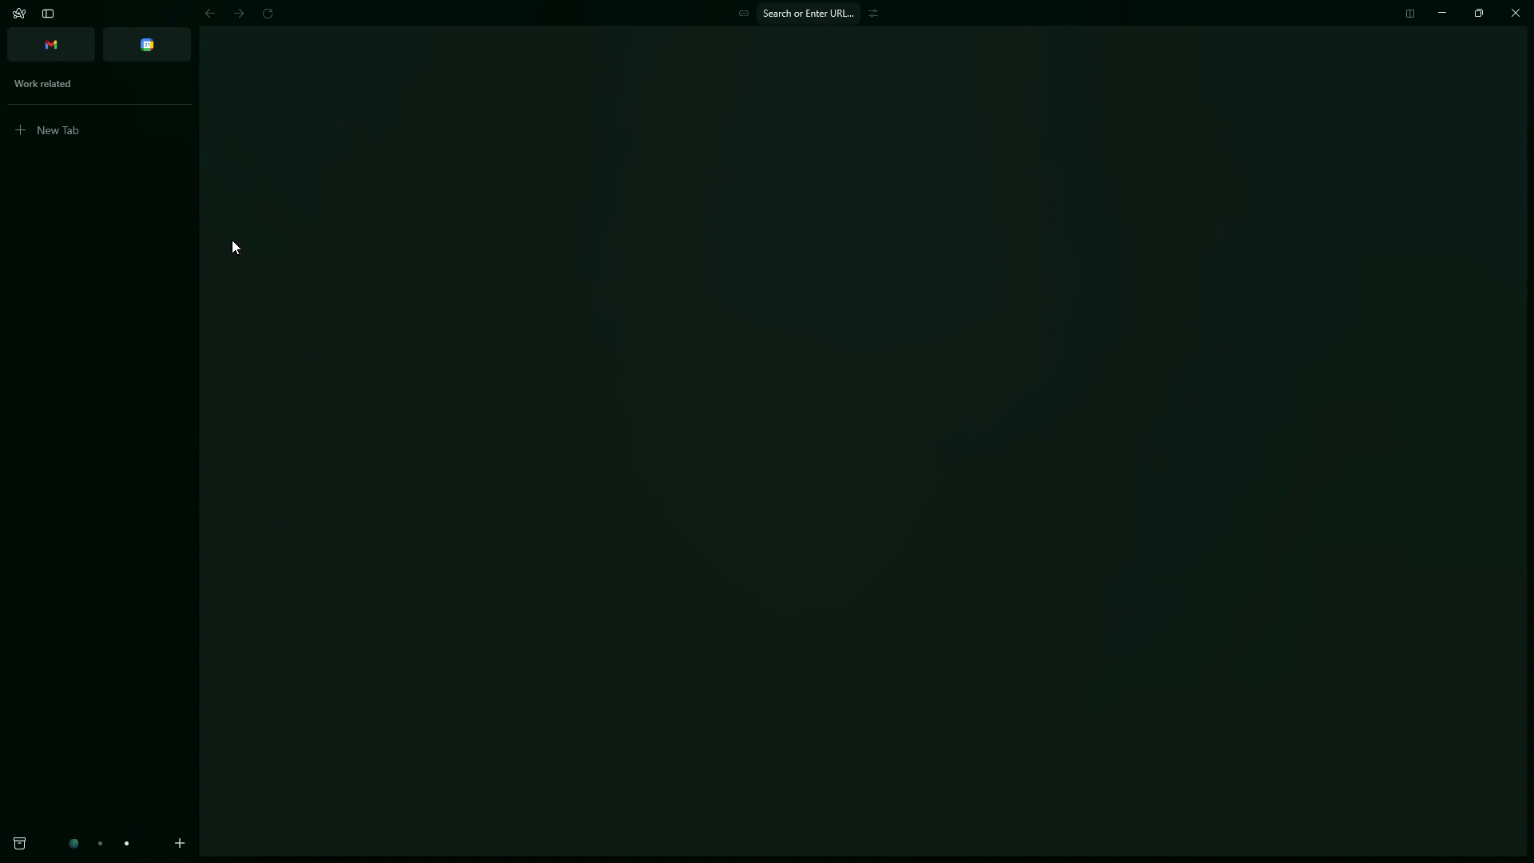
click(100, 842)
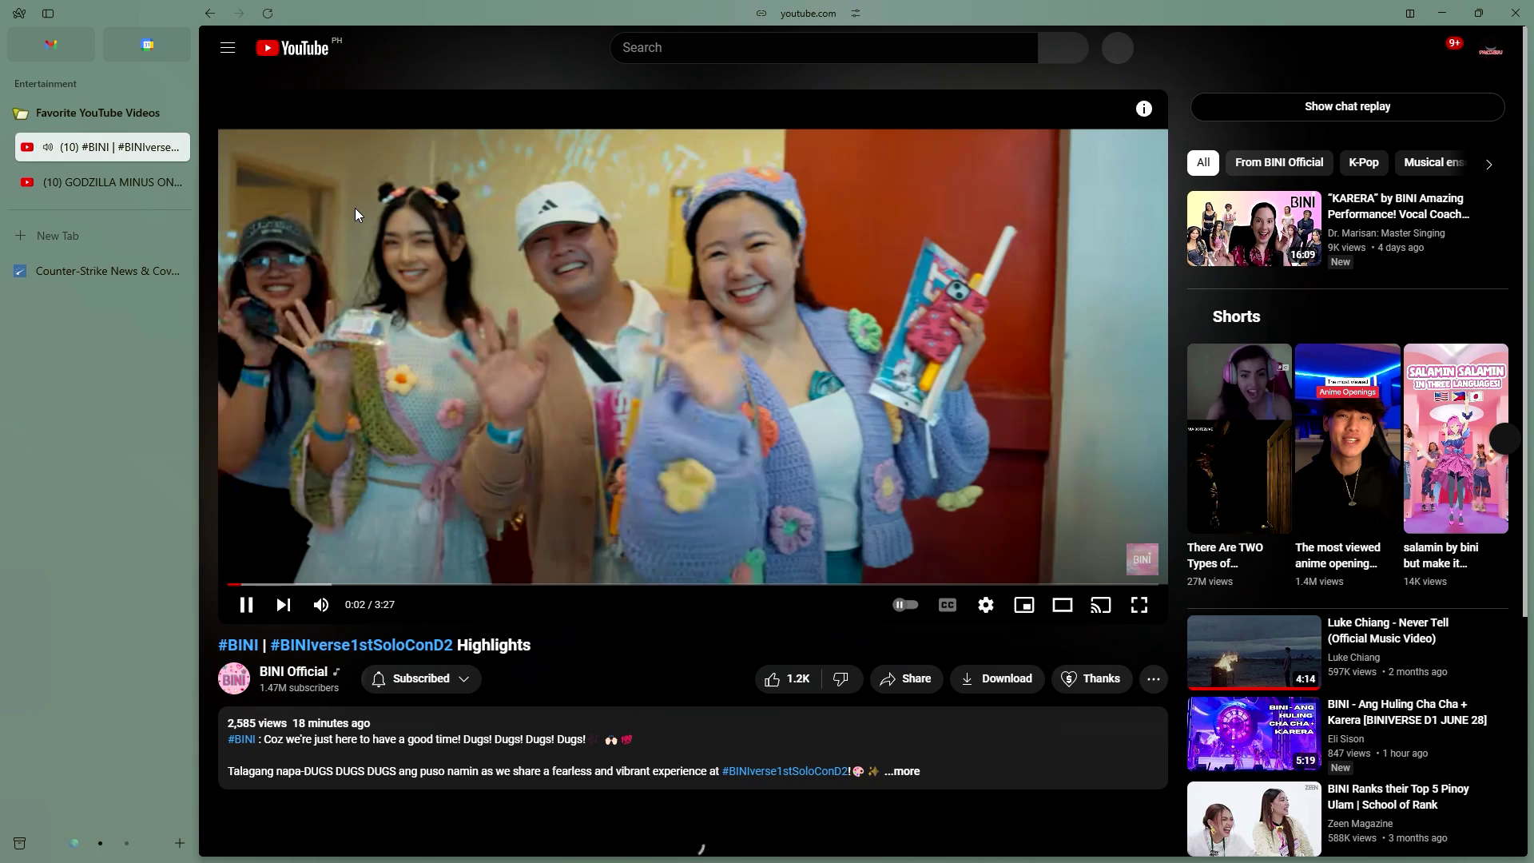
click(353, 318)
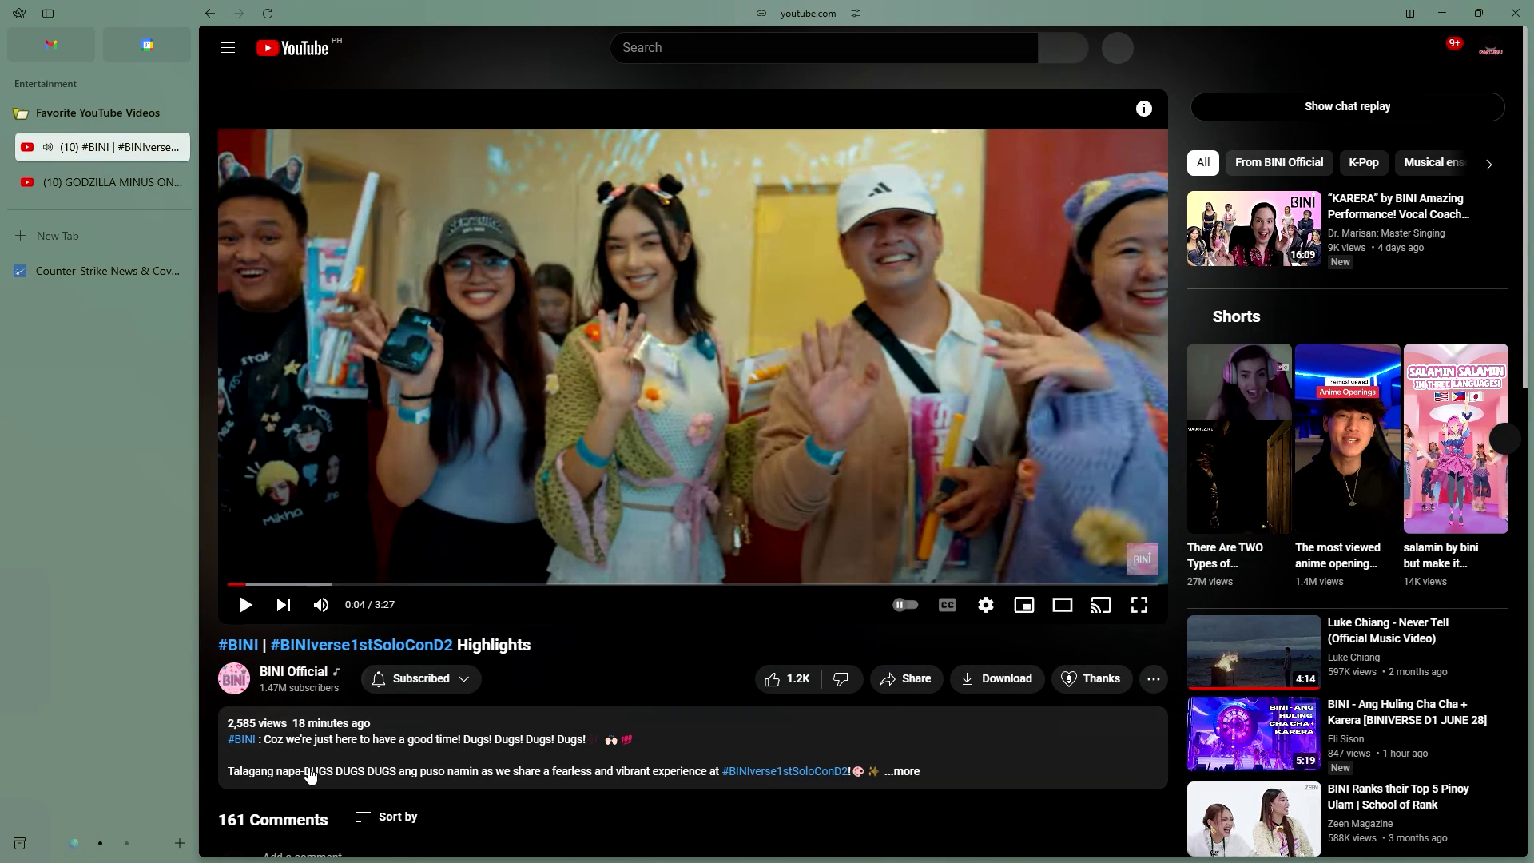
Open the Google Docs home page at docs.google.com in the Work related space.
click(126, 844)
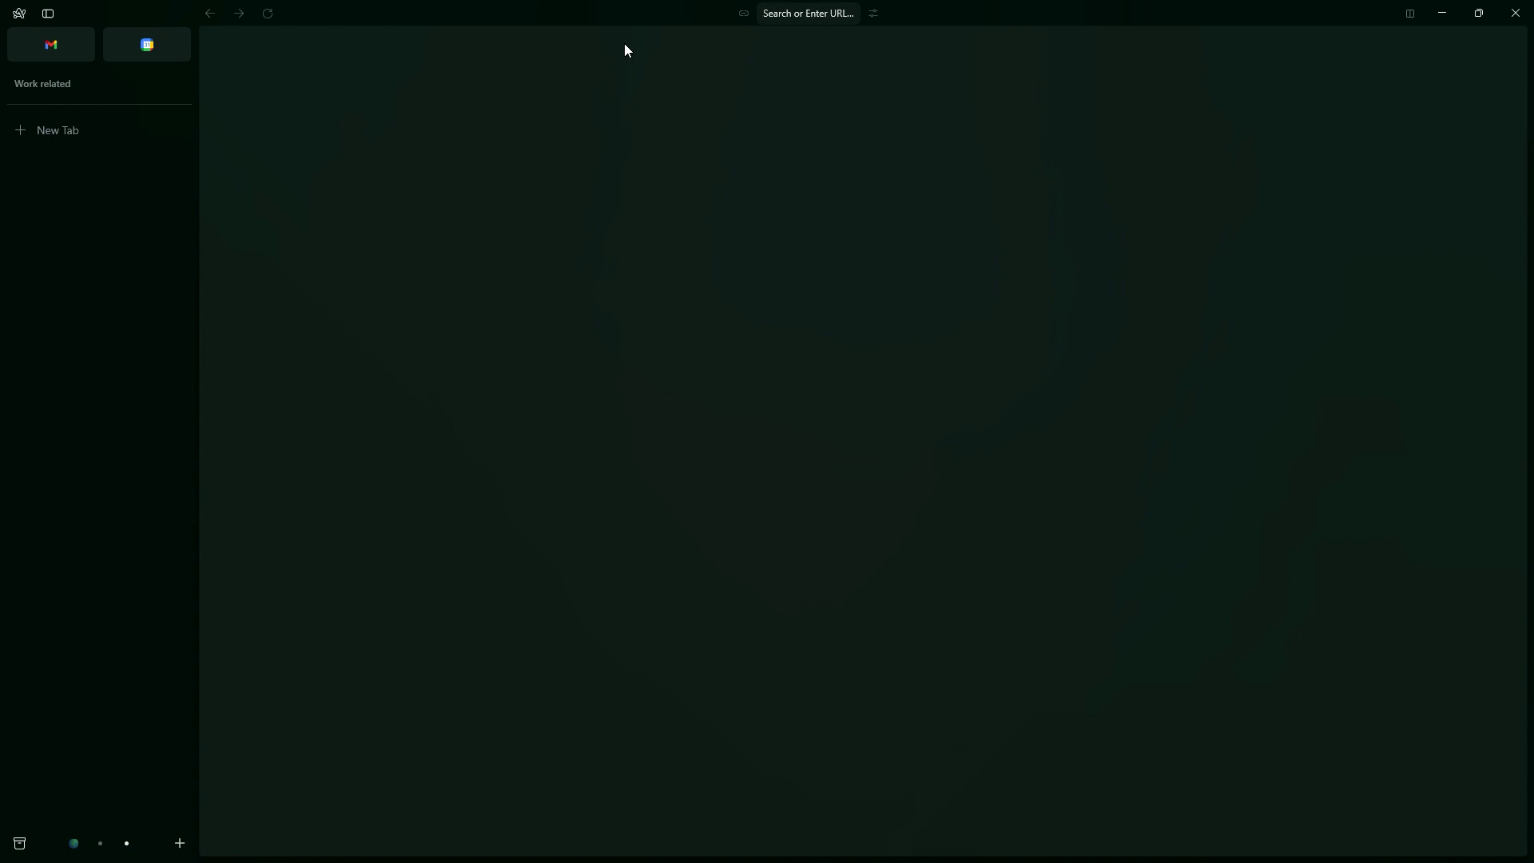
click(808, 21)
text(docs.)
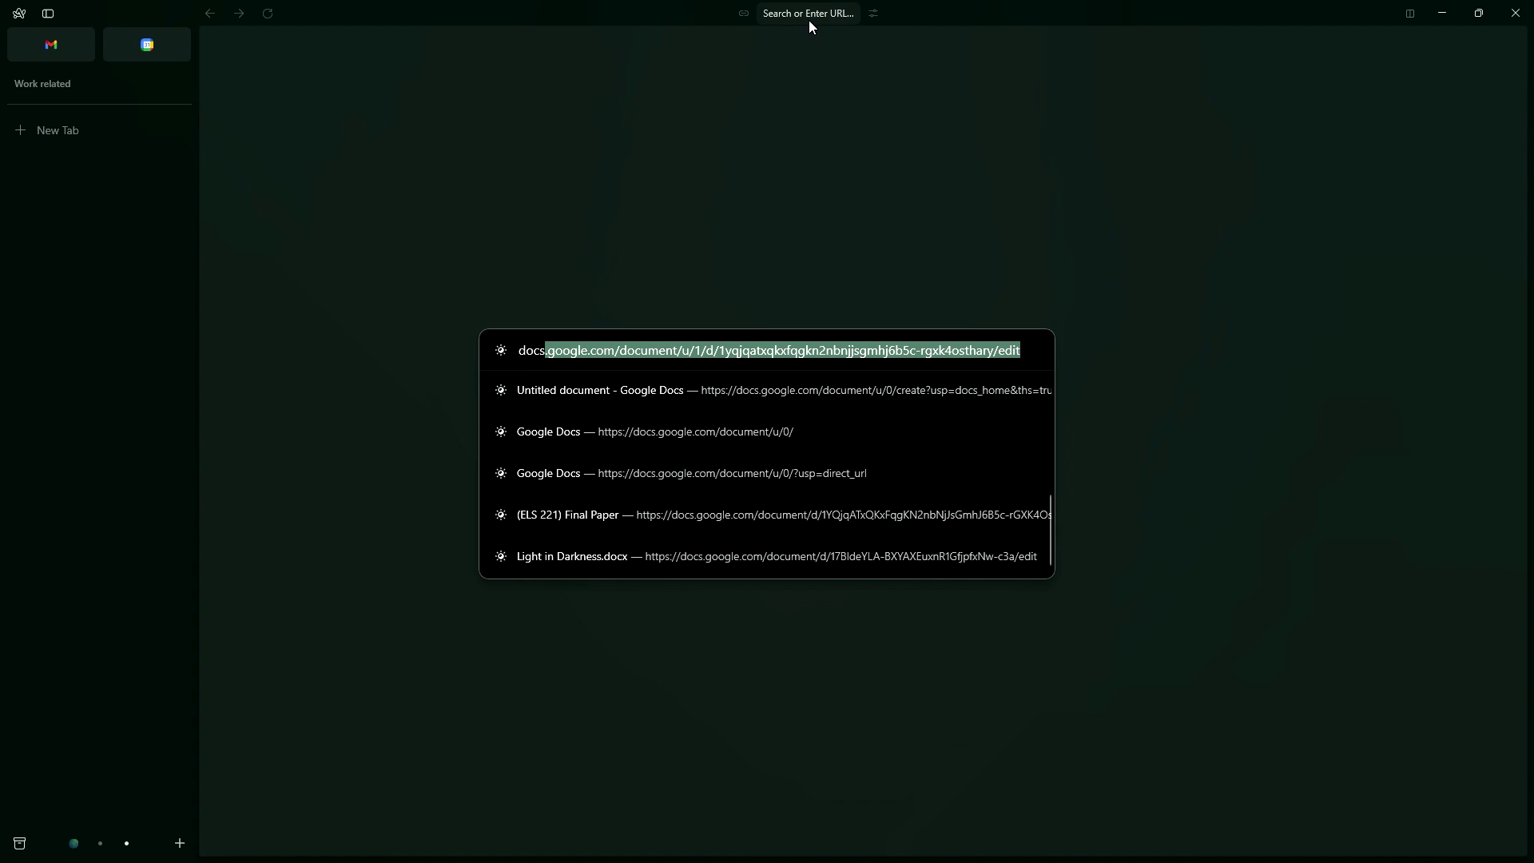
text(google)
key(Return)
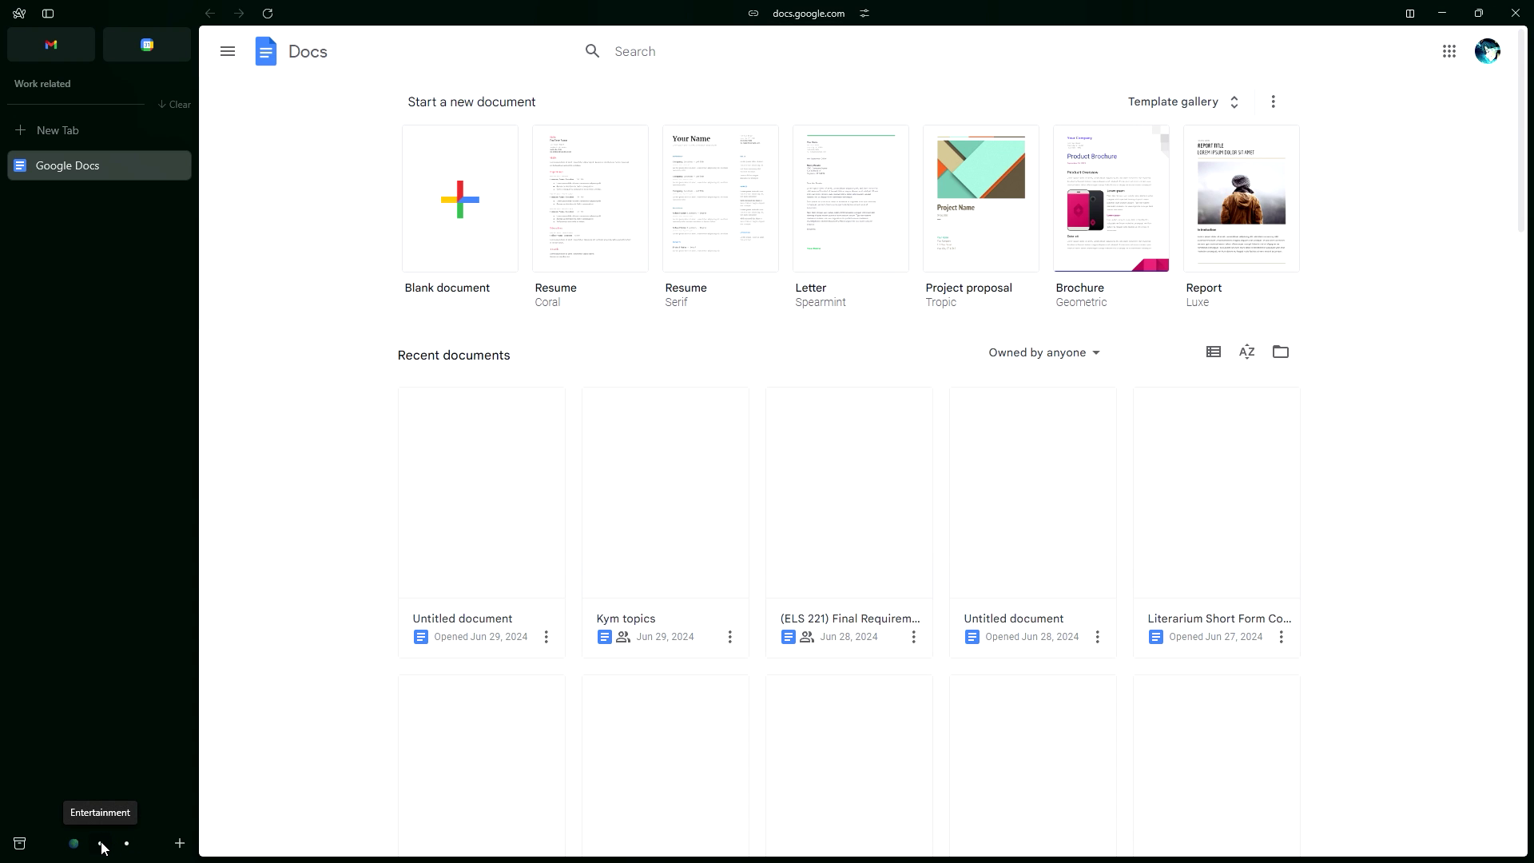
Switch to Entertainment and back to Work related to compare the tabs kept in each space.
click(100, 843)
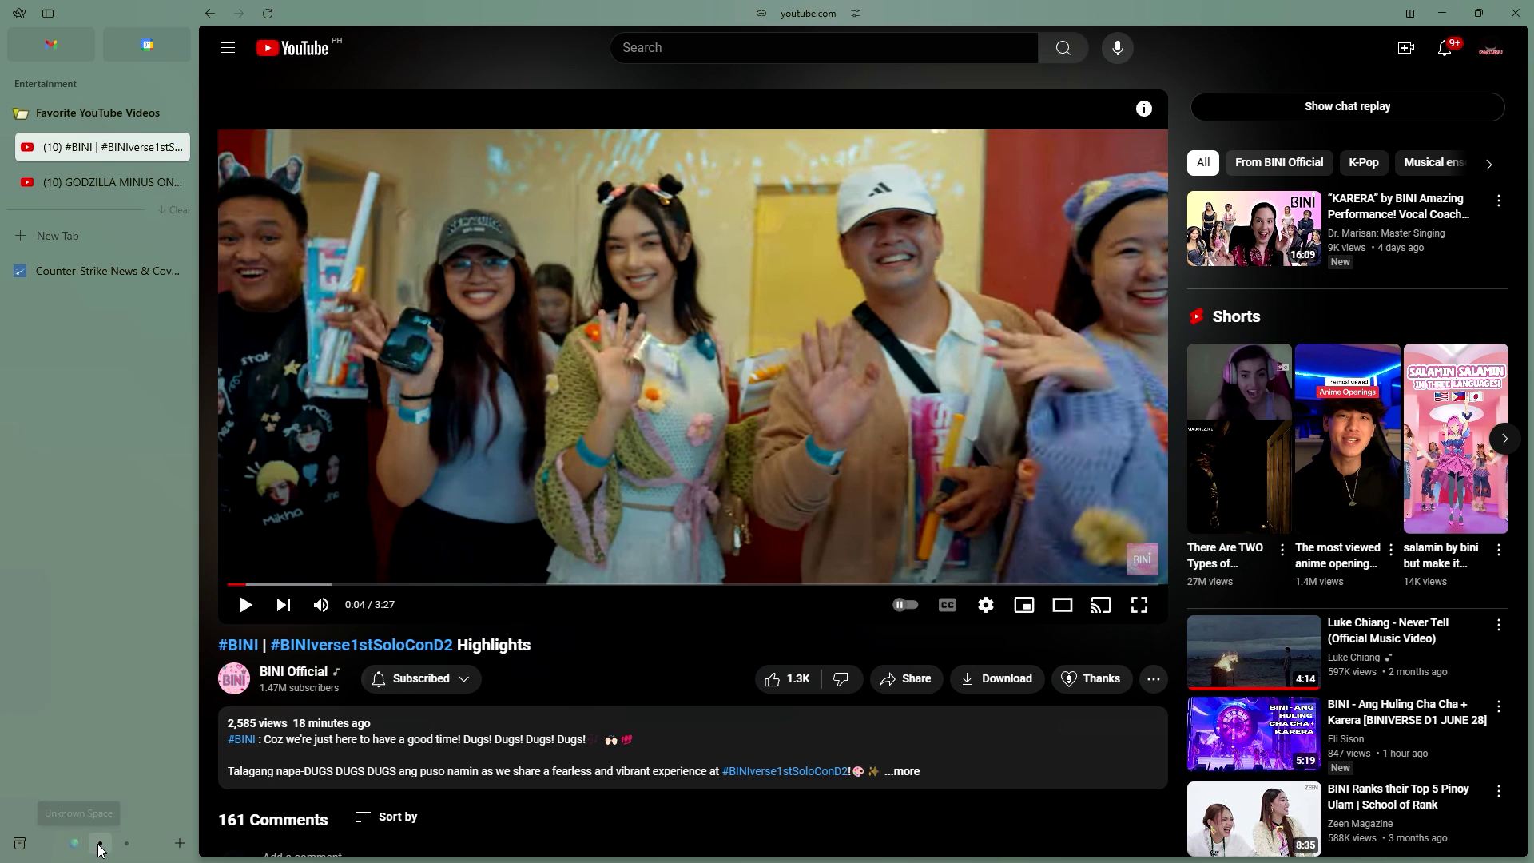
click(81, 849)
click(101, 846)
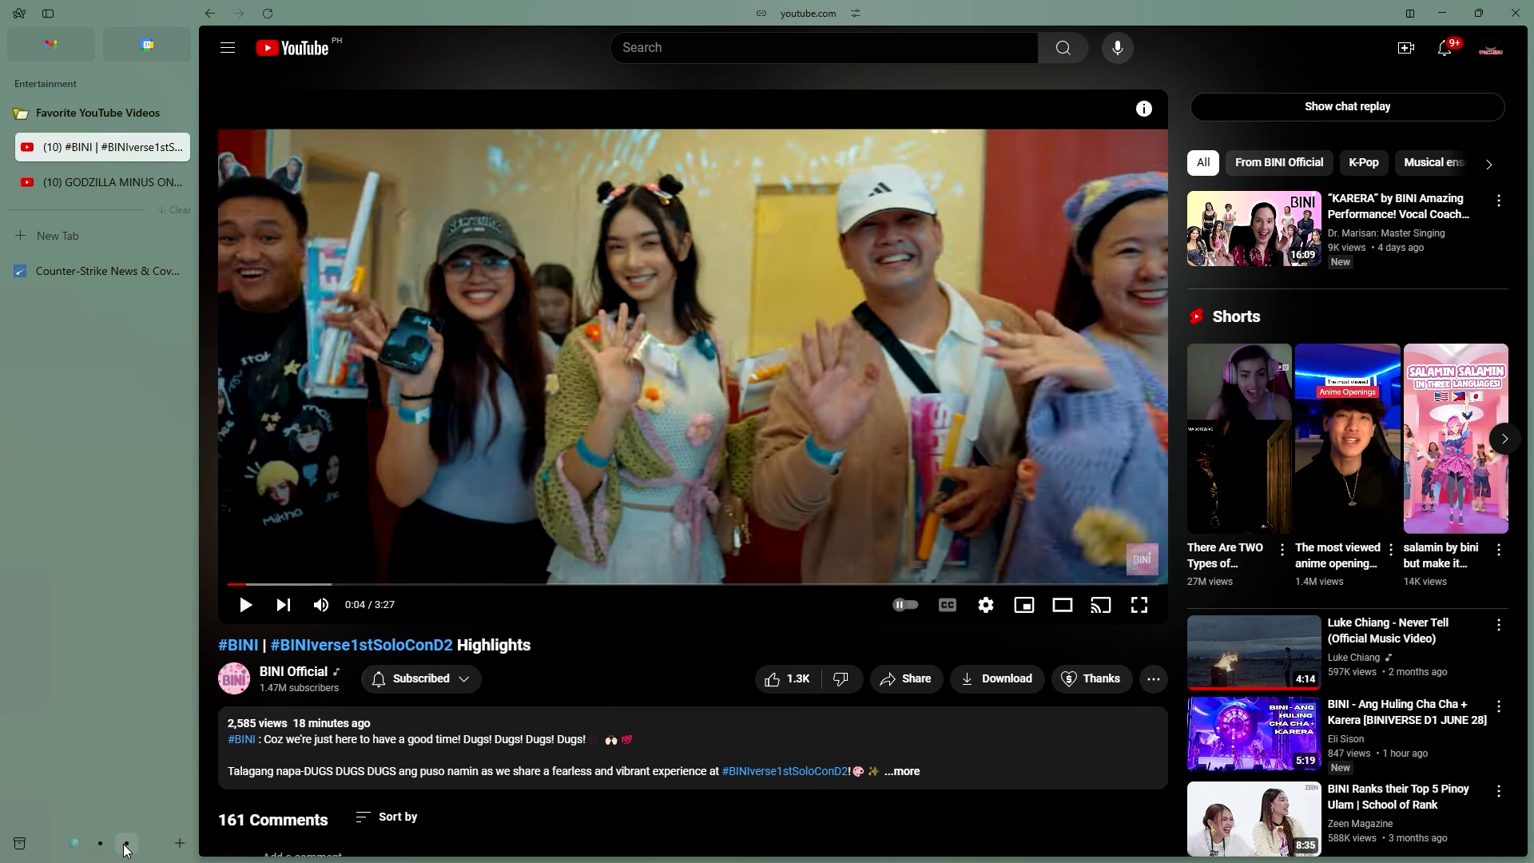
click(126, 845)
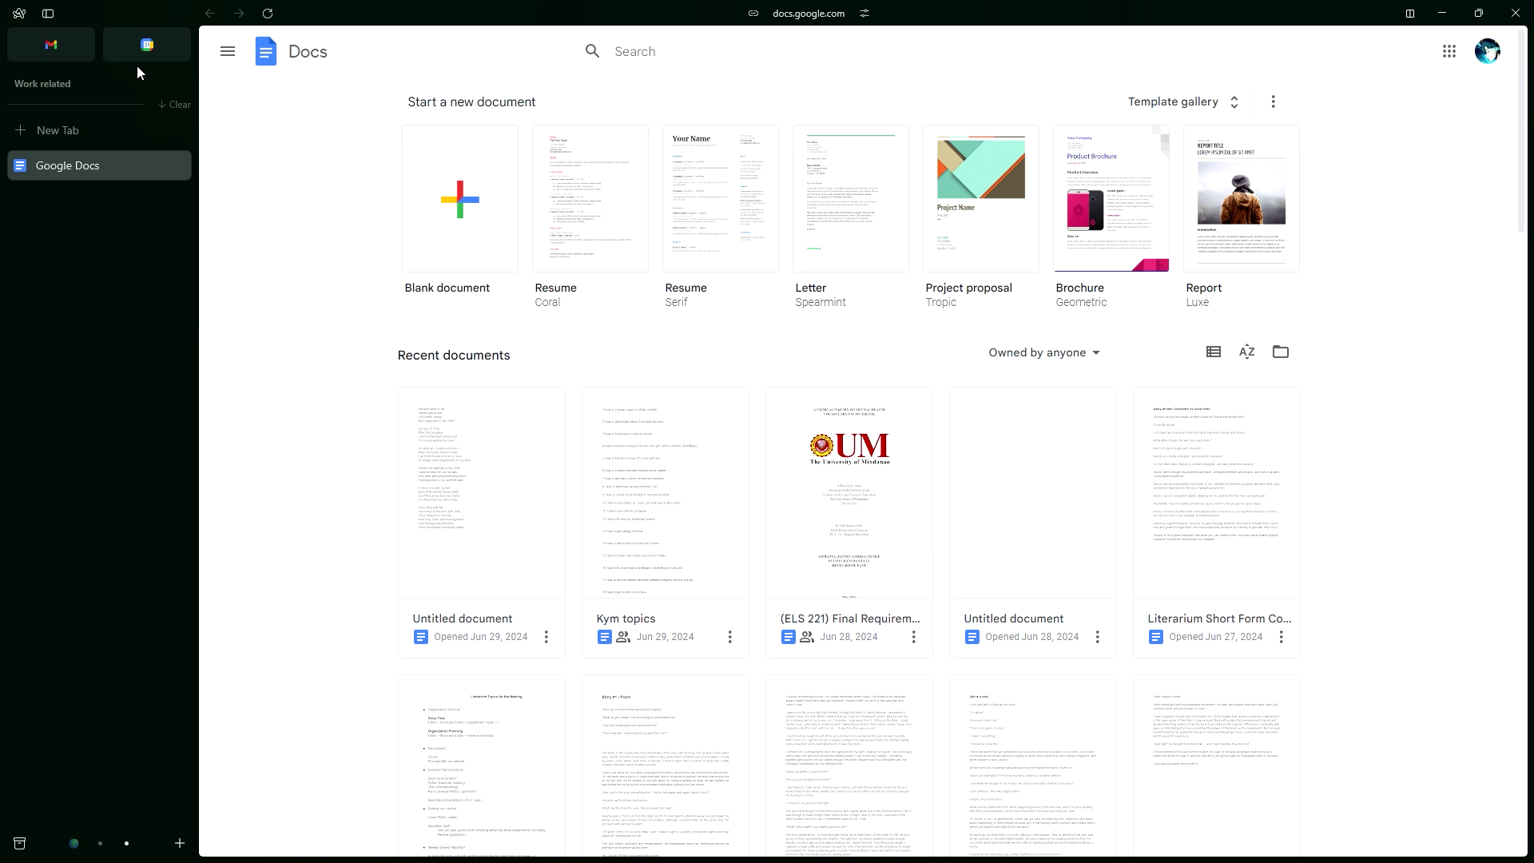
Try a google query in the new-tab search, clear it, and jump to the open GODZILLA MINUS ONE video tab in Entertainment.
key(ctrl+t)
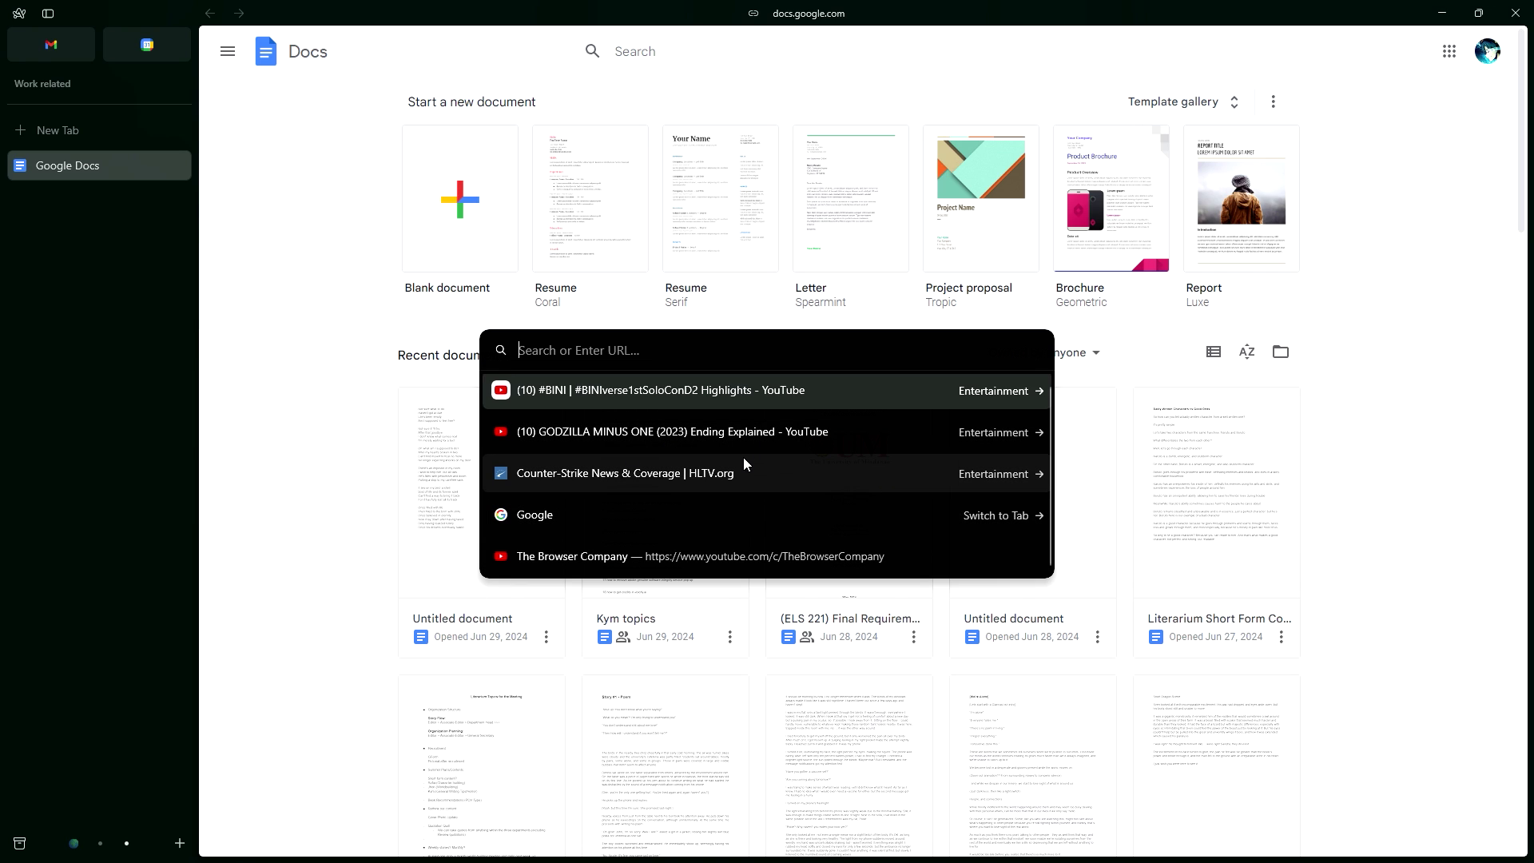
text(google)
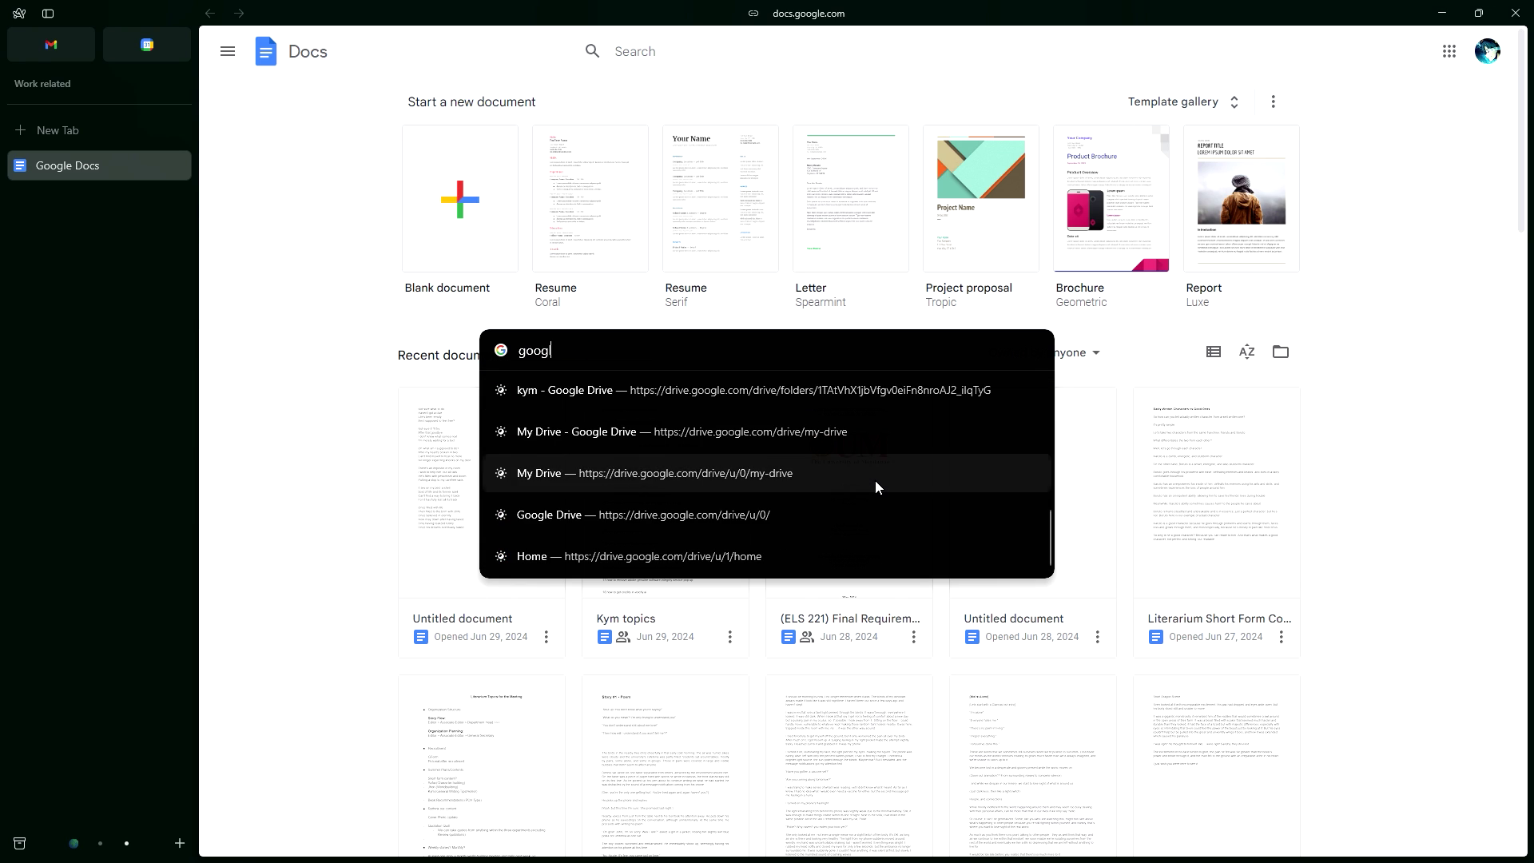
key(BackSpace)
key(BackSpace)
key(BackSpace)
key(BackSpace)
key(BackSpace)
key(BackSpace)
key(BackSpace)
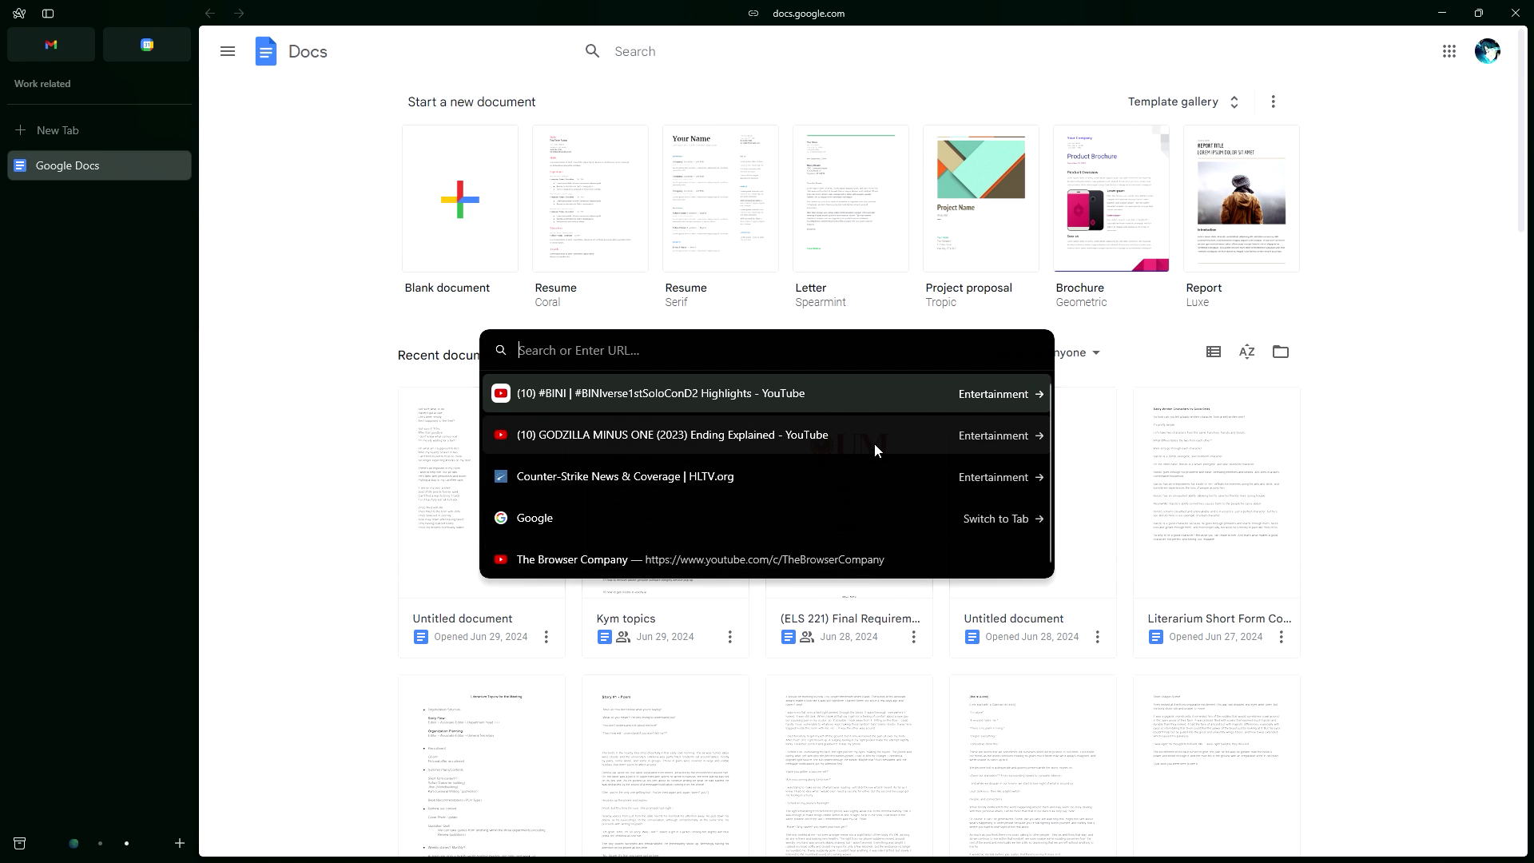
click(874, 441)
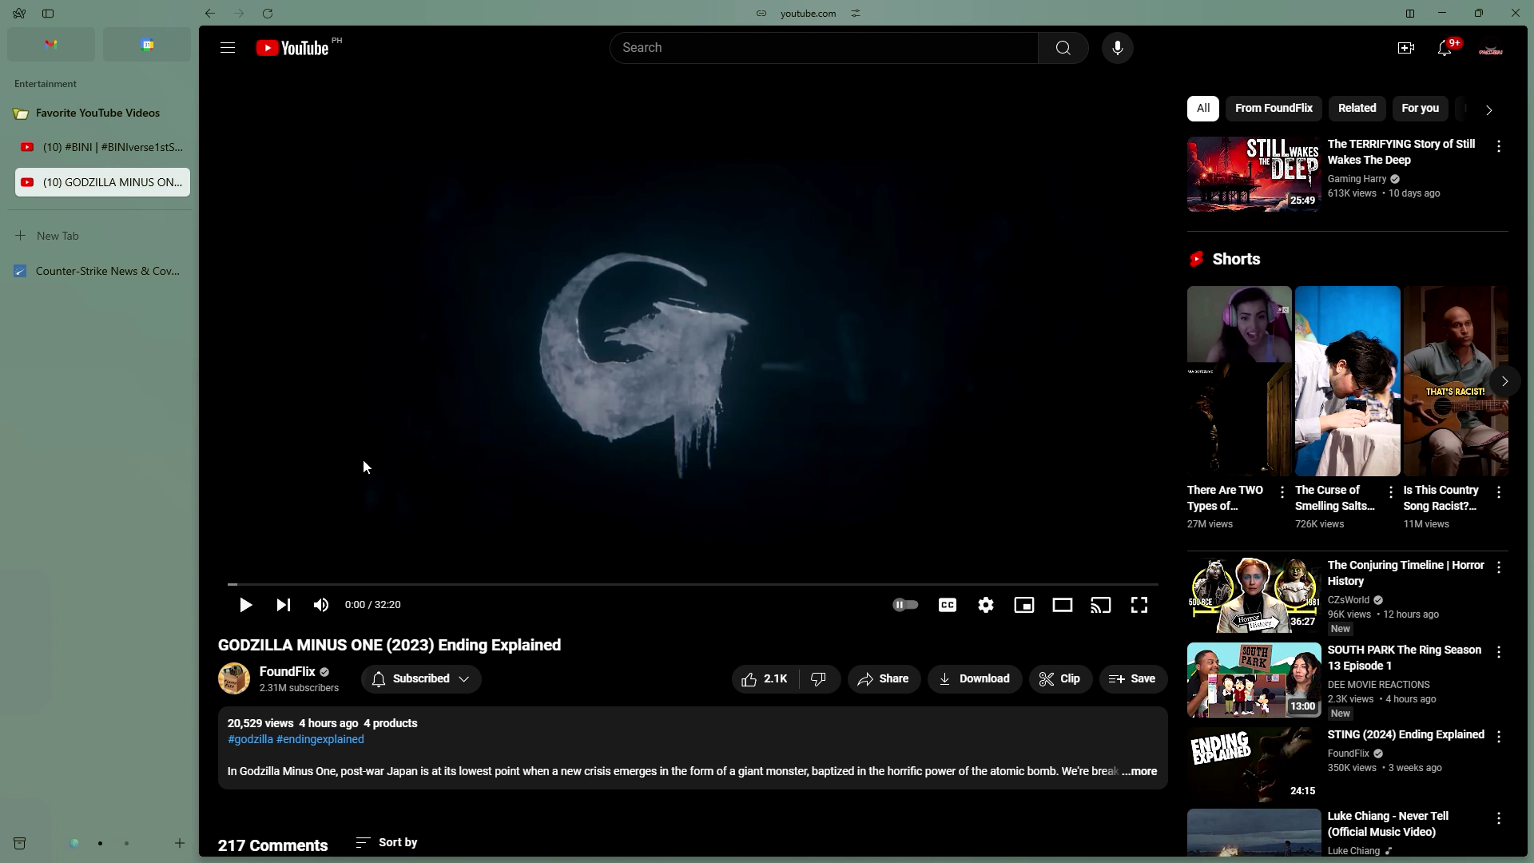